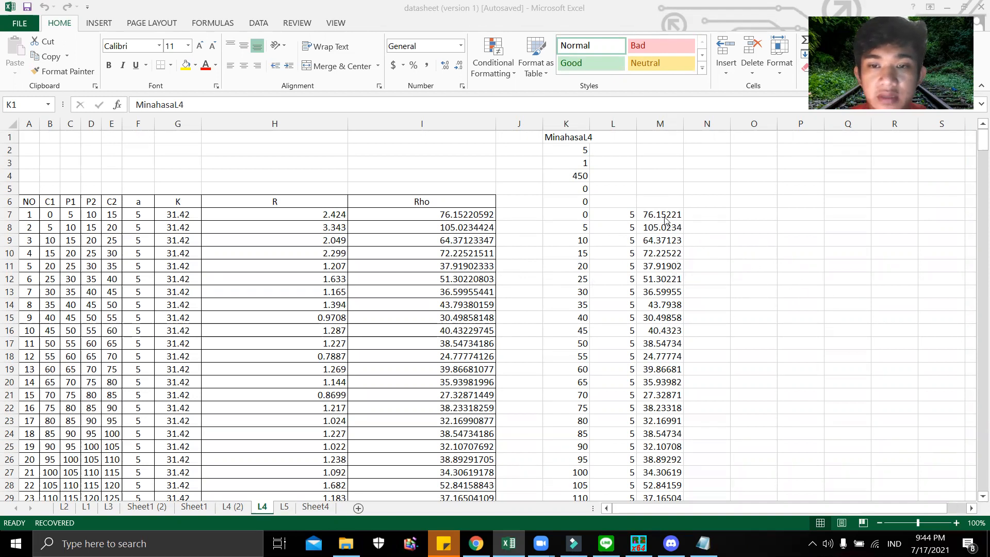
Step: Examine the header values, first data rows, last datum number and trailing zeros of the MinahasaL4 block on sheet L4
click(605, 227)
click(627, 213)
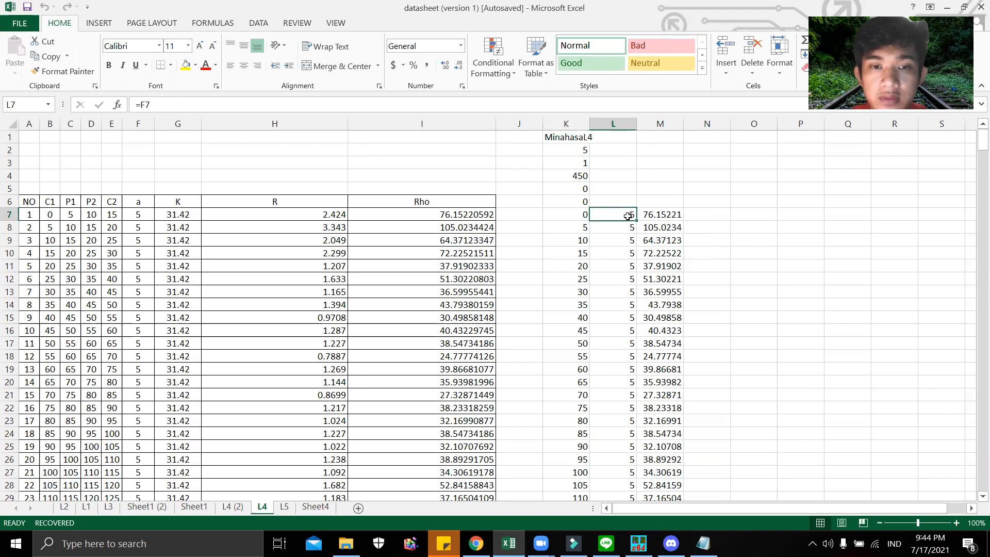
click(571, 216)
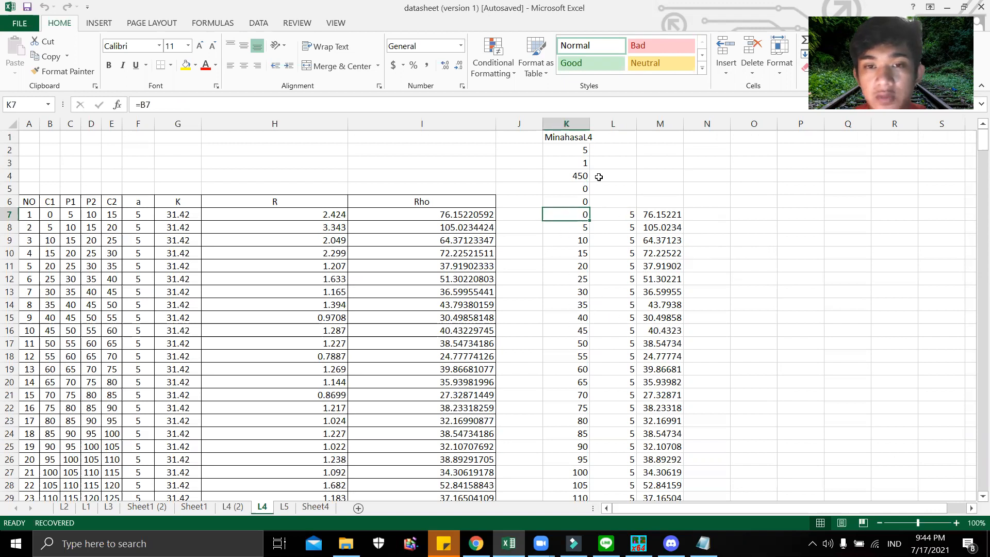
click(583, 138)
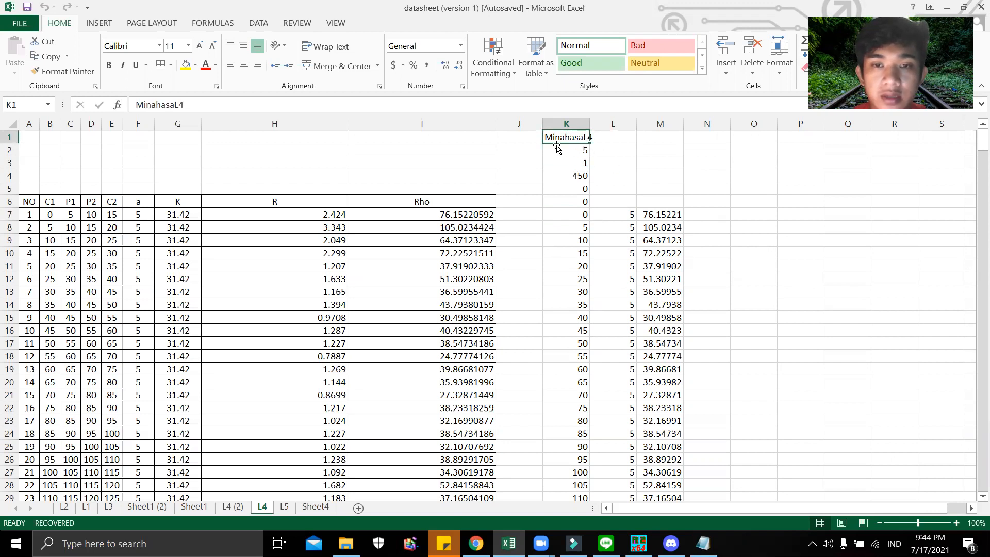
click(573, 150)
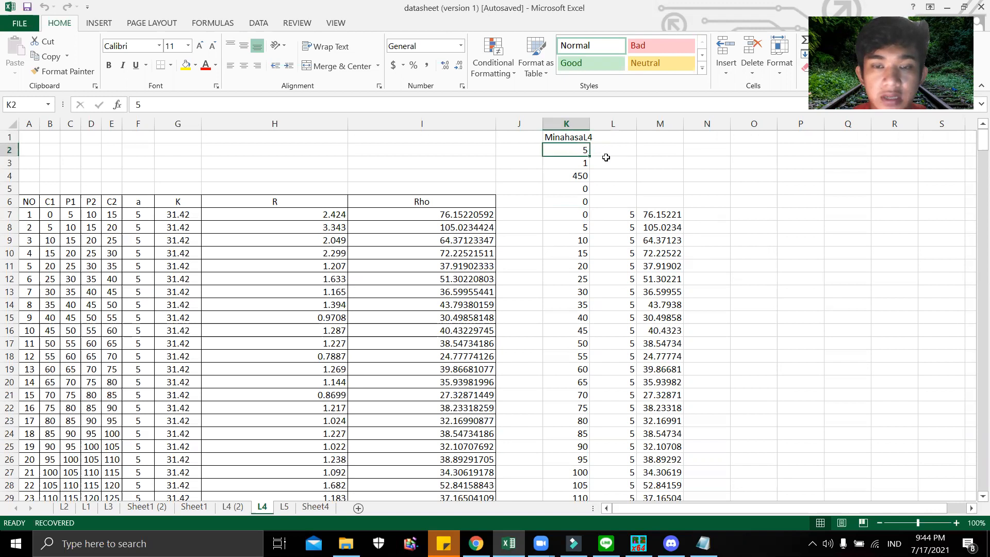
click(567, 164)
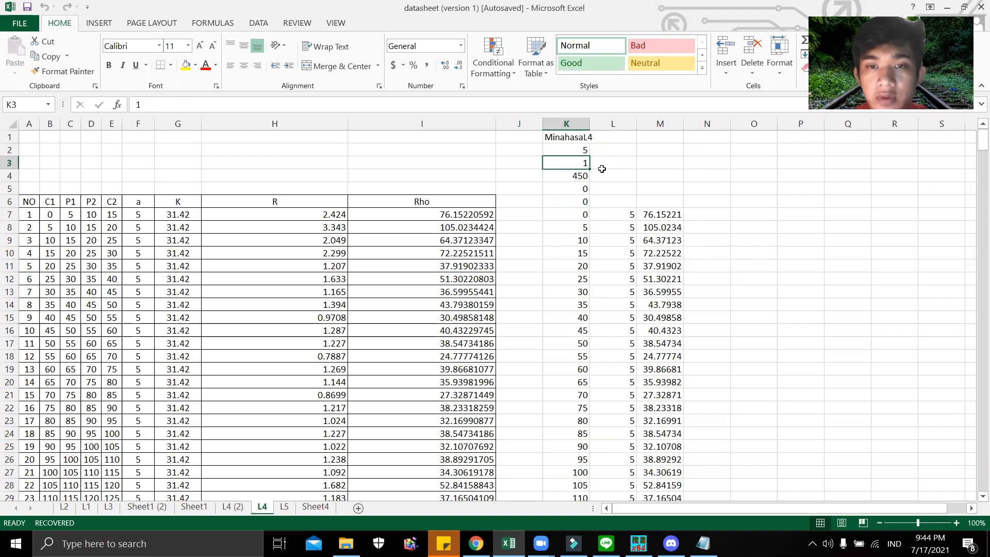
click(570, 180)
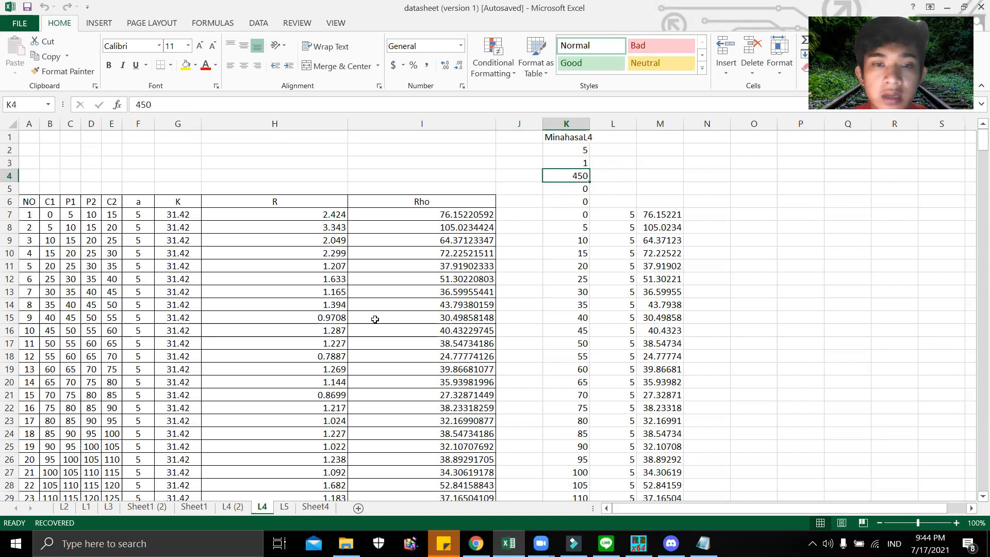
scroll(379, 317, down, 15)
drag(980, 178, 980, 479)
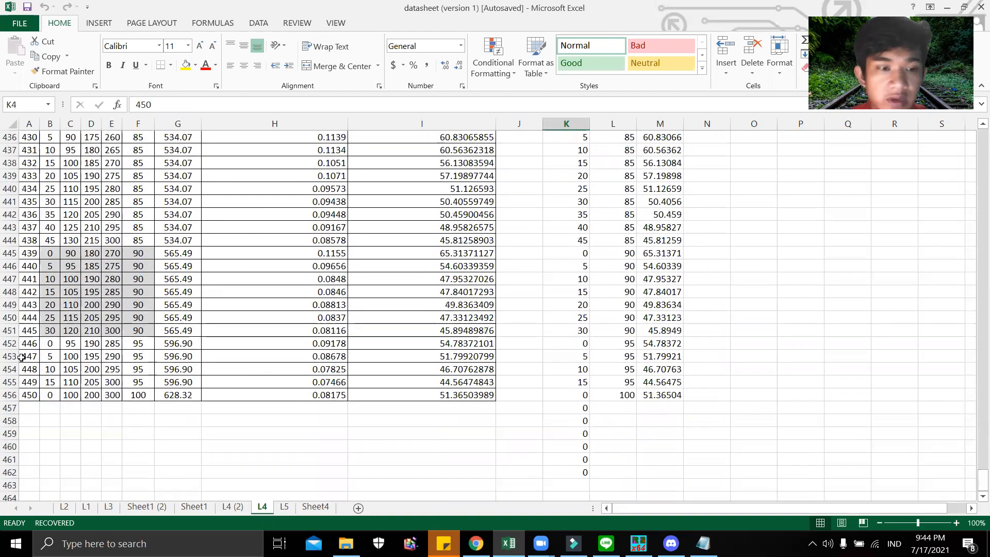
click(29, 398)
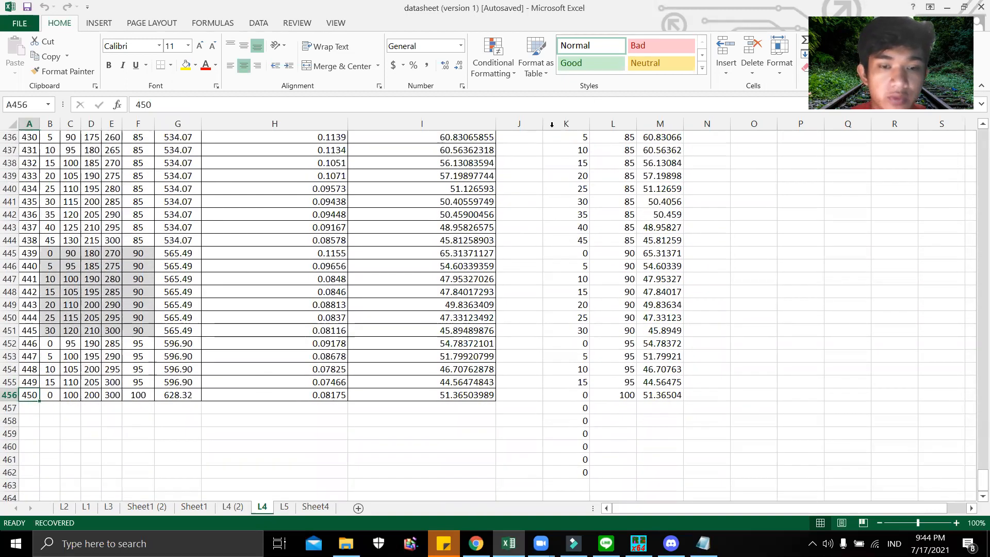
click(578, 407)
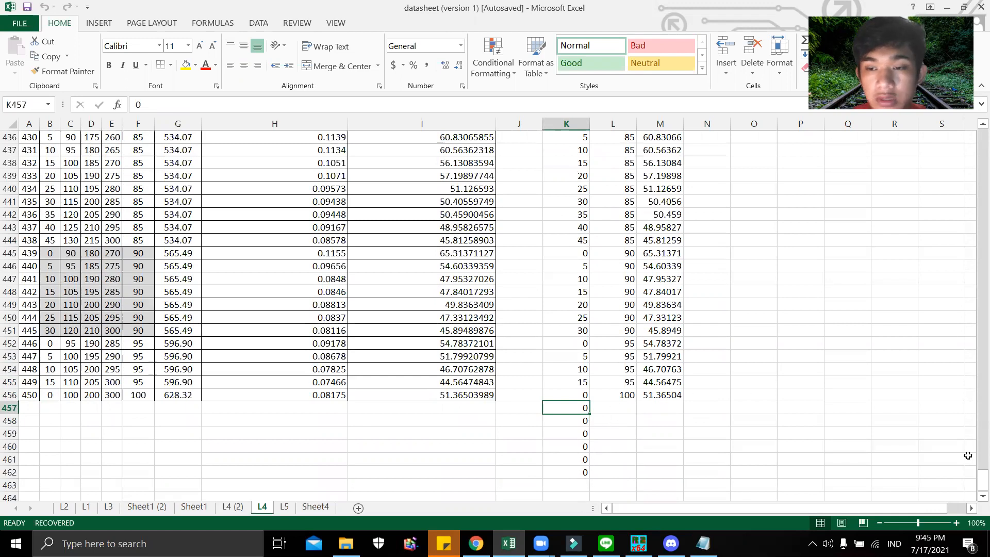
Step: Copy the MinahasaL4 block K1:M462 from sheet L4 and paste it into the blank Notepad document
drag(979, 480, 975, 140)
drag(572, 136, 664, 472)
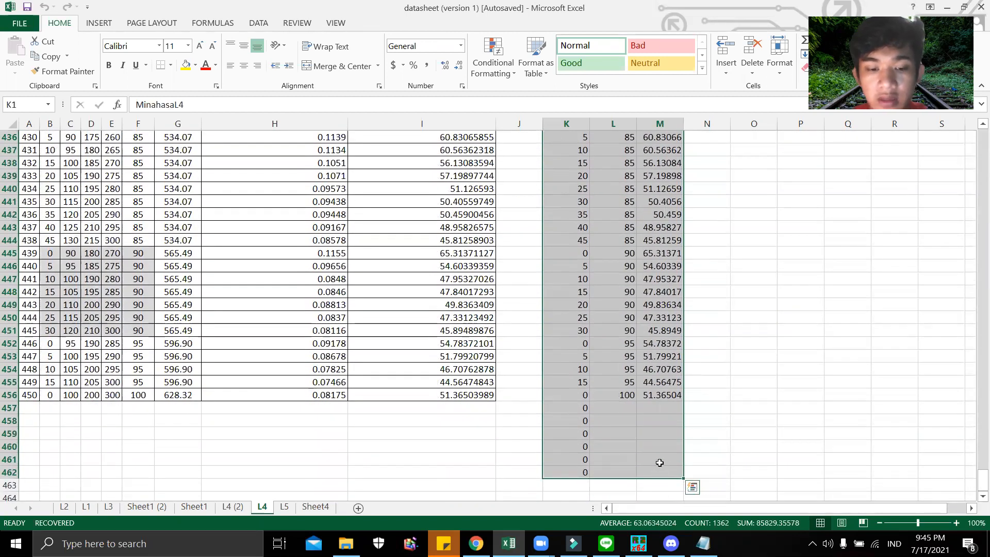
key(ctrl+c)
click(703, 544)
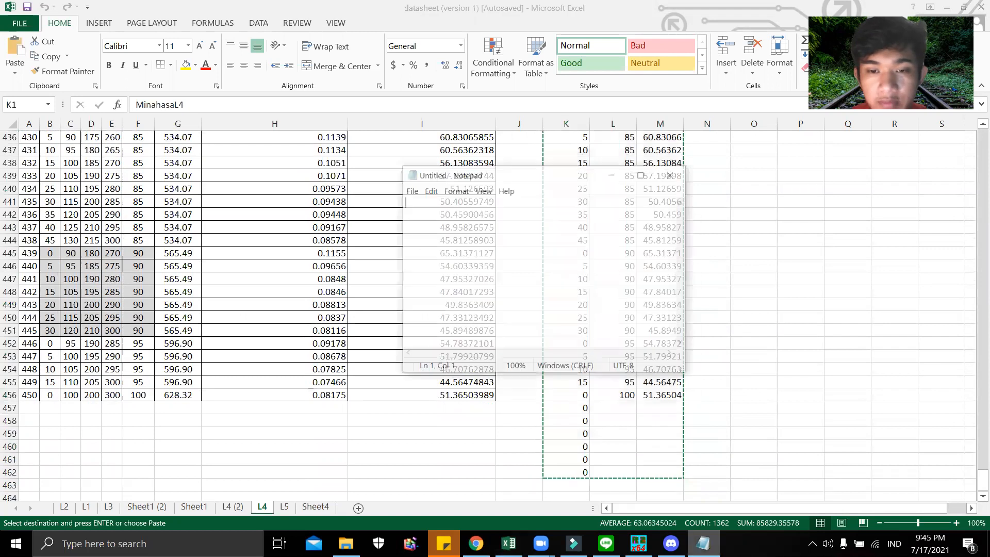
key(ctrl+v)
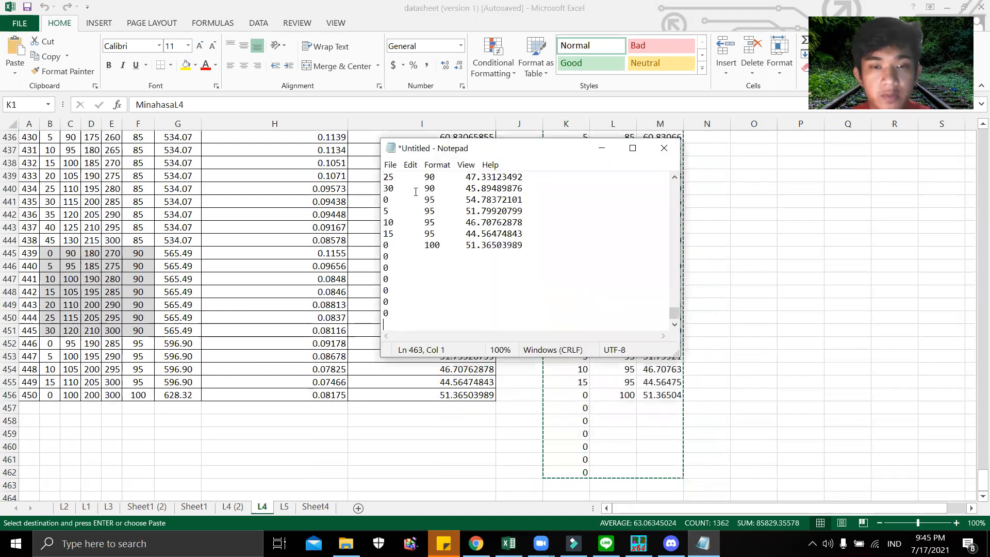
drag(672, 322, 675, 180)
Step: Start saving the pasted text as Line.dat in the UAS2 folder, but cancel and close Notepad without saving
click(390, 164)
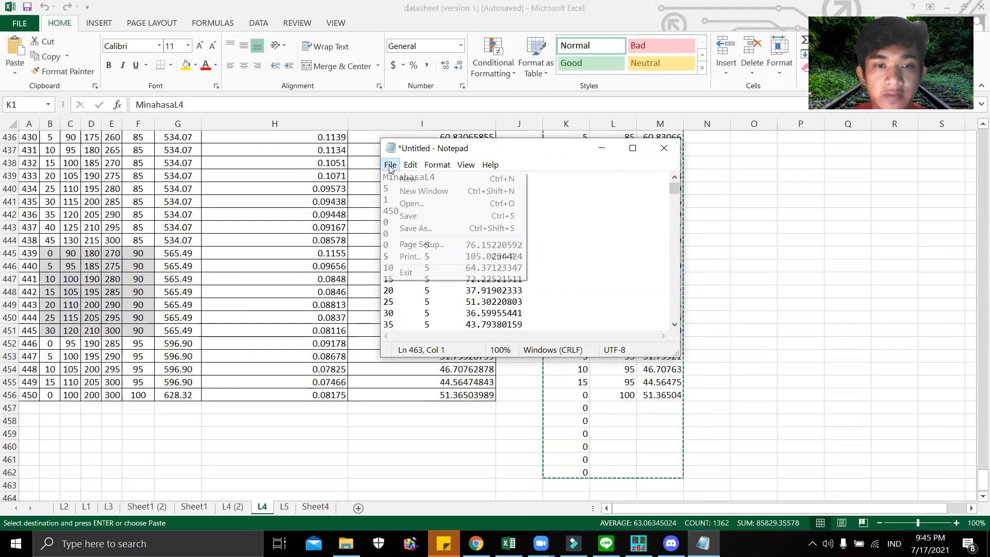
click(433, 214)
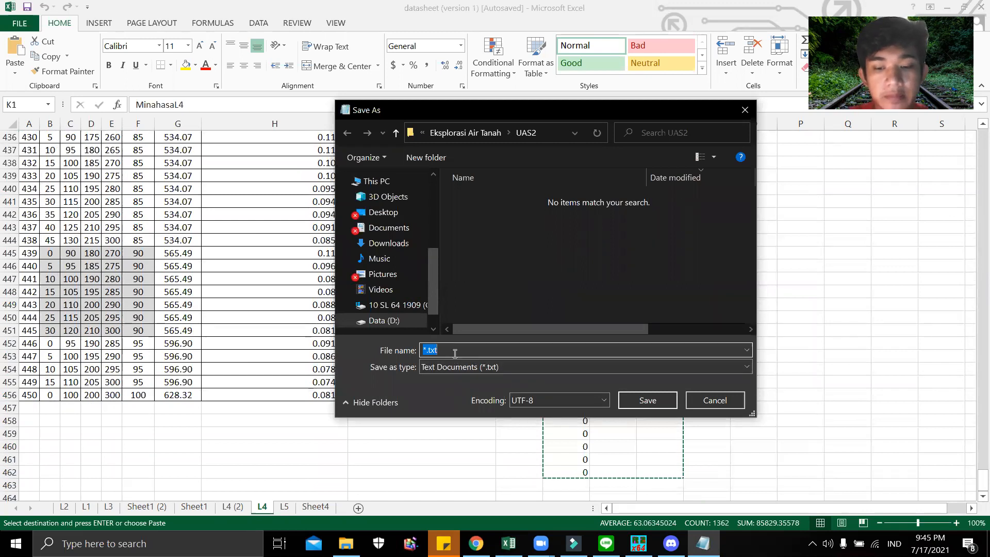
text(Line.)
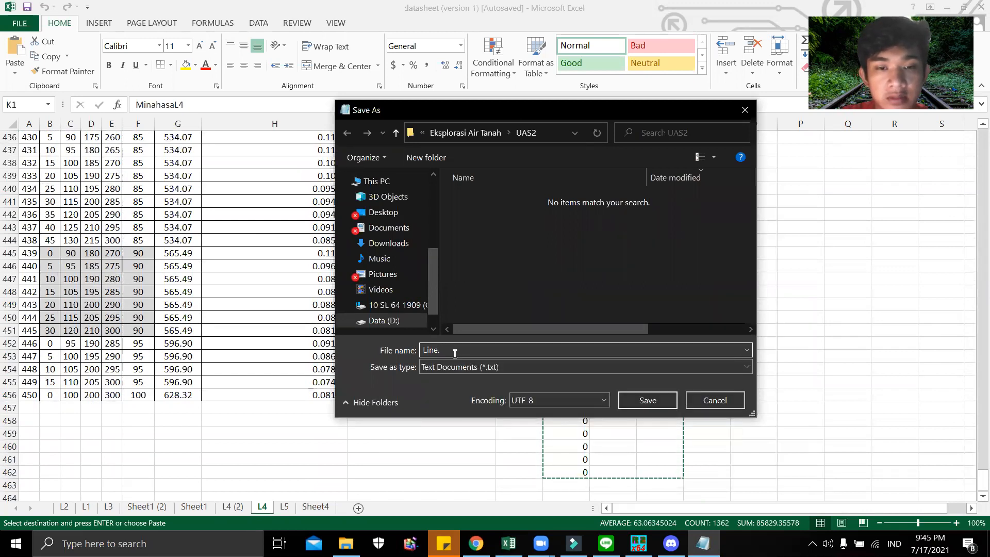
text(dat)
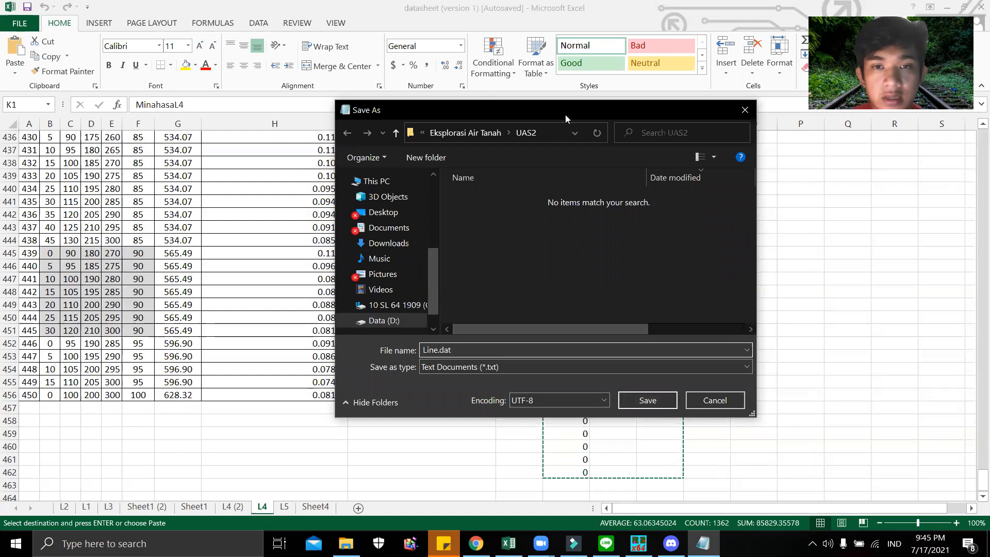
drag(554, 107, 496, 86)
click(660, 379)
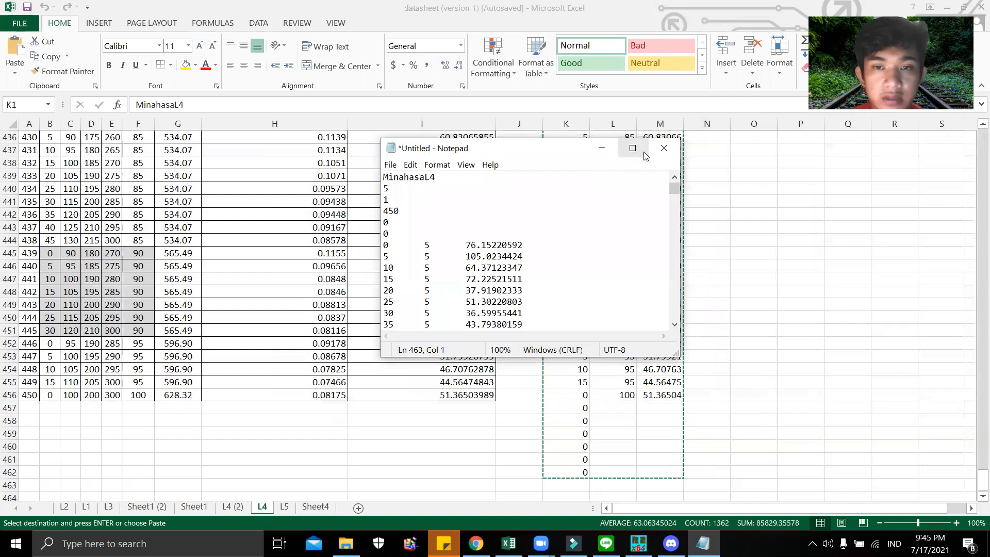
click(667, 150)
click(530, 273)
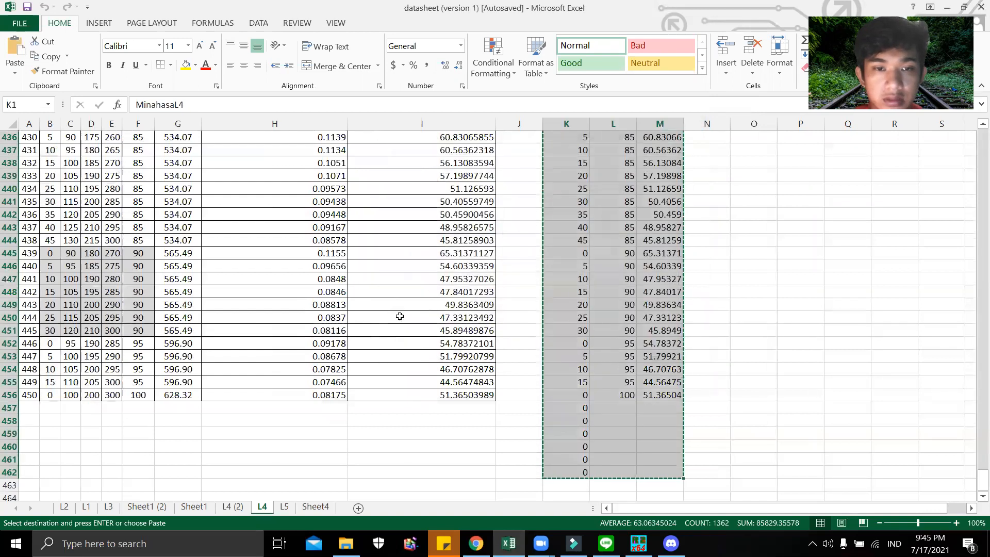
Step: Review the MinahasaL5 block on sheet L5 against sheet L4 and copy it to the clipboard
click(281, 508)
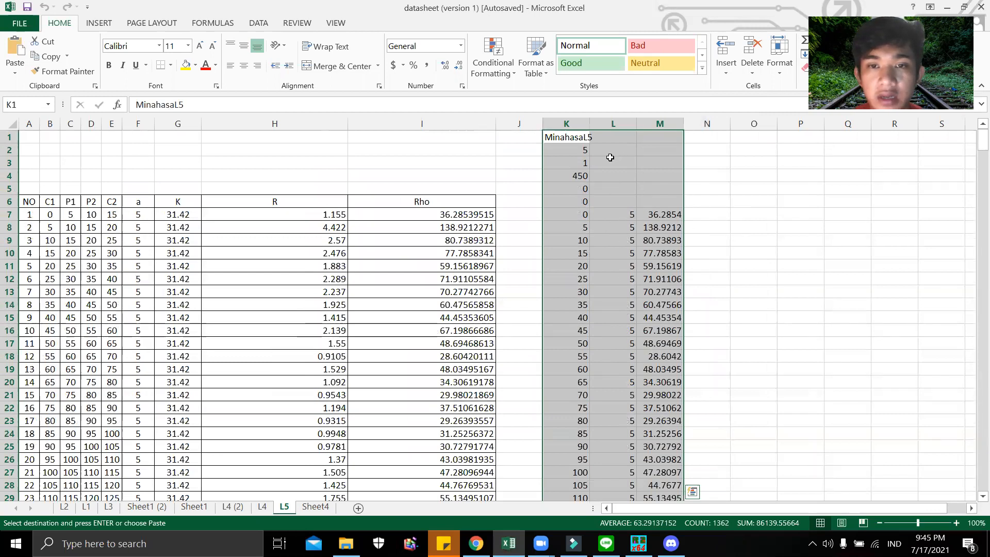
key(ctrl+c)
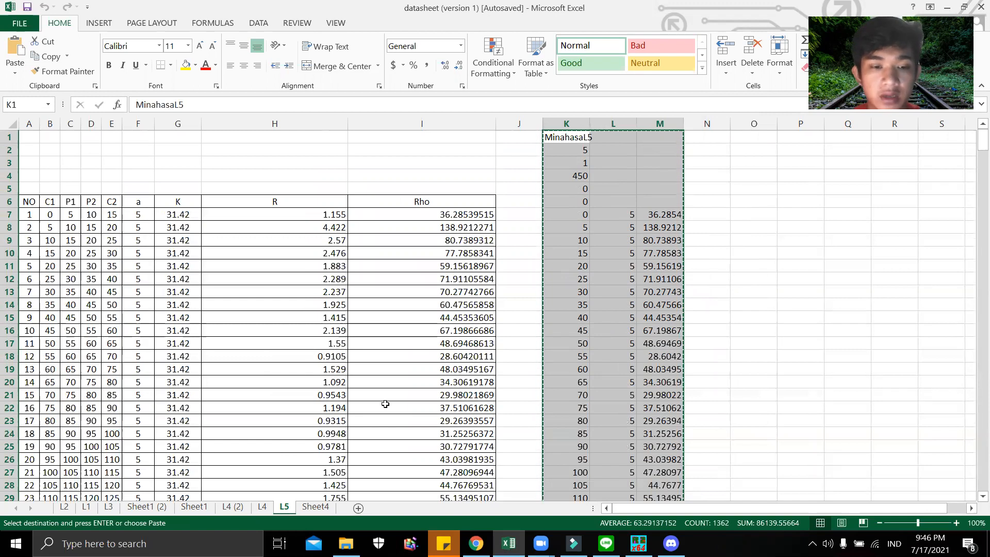
click(267, 507)
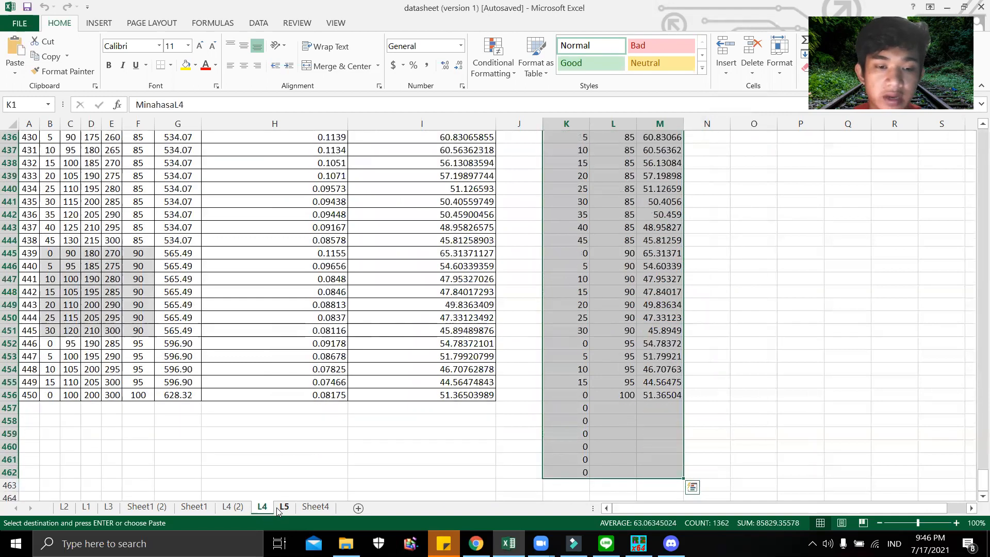
click(285, 507)
scroll(722, 309, down, 2)
scroll(687, 325, up, 2)
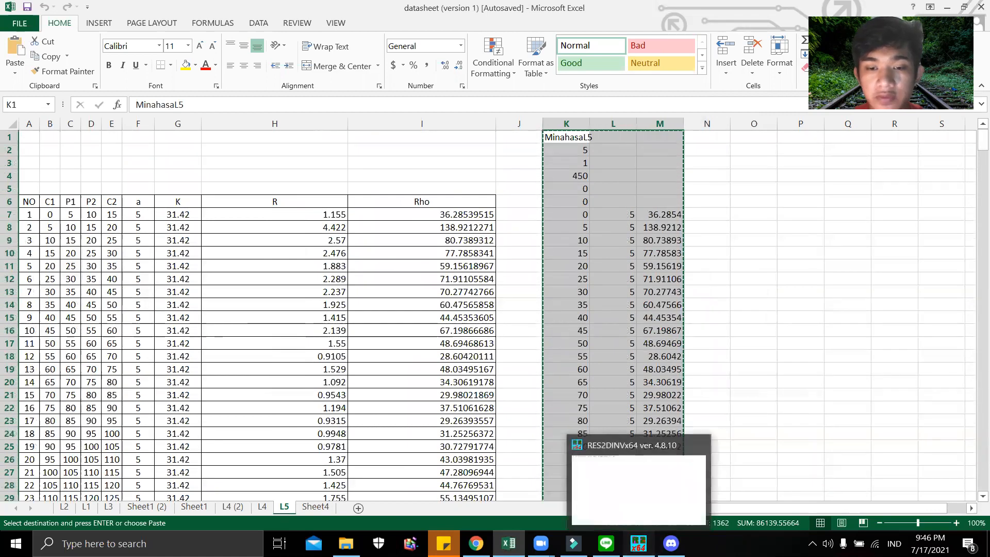
Step: Switch to RES2DINVx64, read the data file FileL4 from the UAS2 folder and acknowledge the messages
click(638, 543)
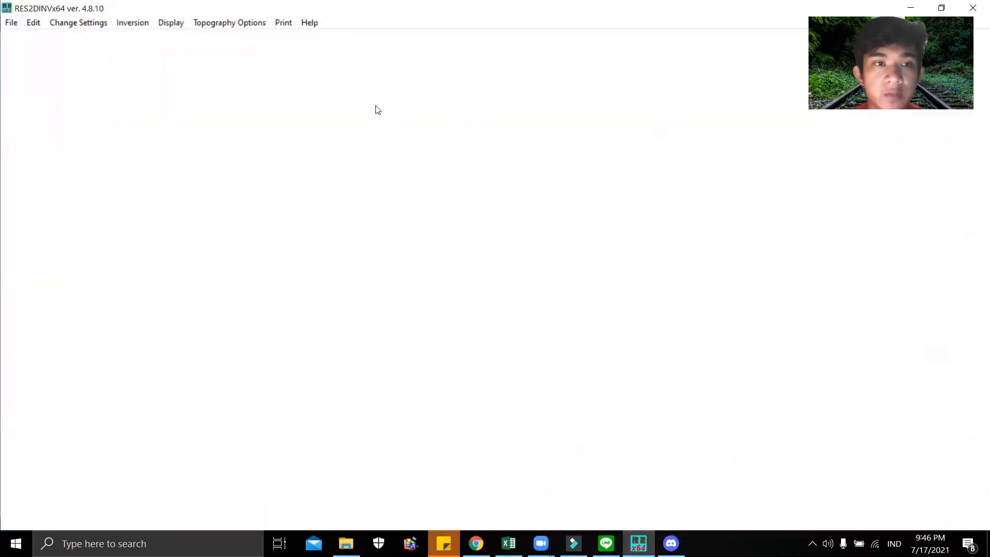
click(10, 24)
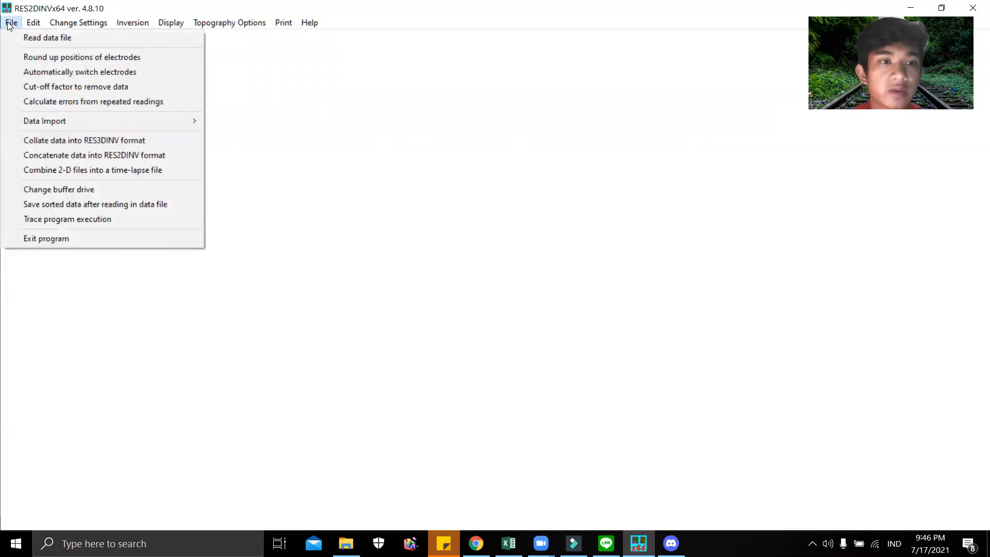
click(16, 35)
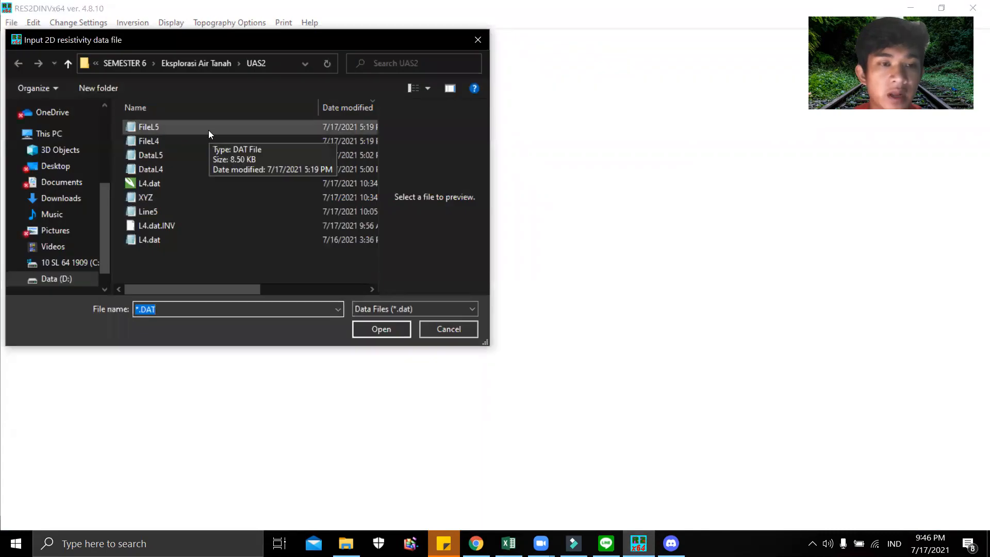
click(208, 138)
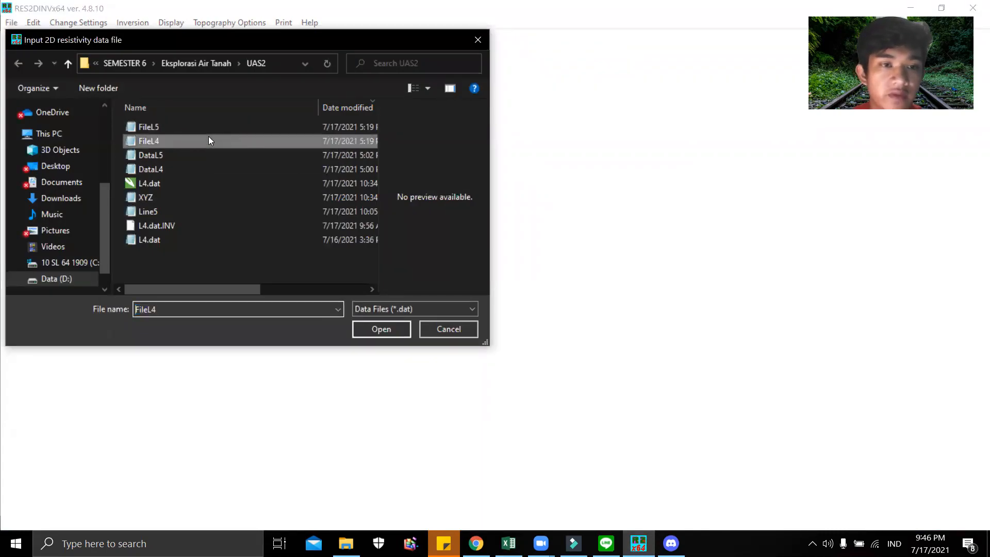
click(393, 334)
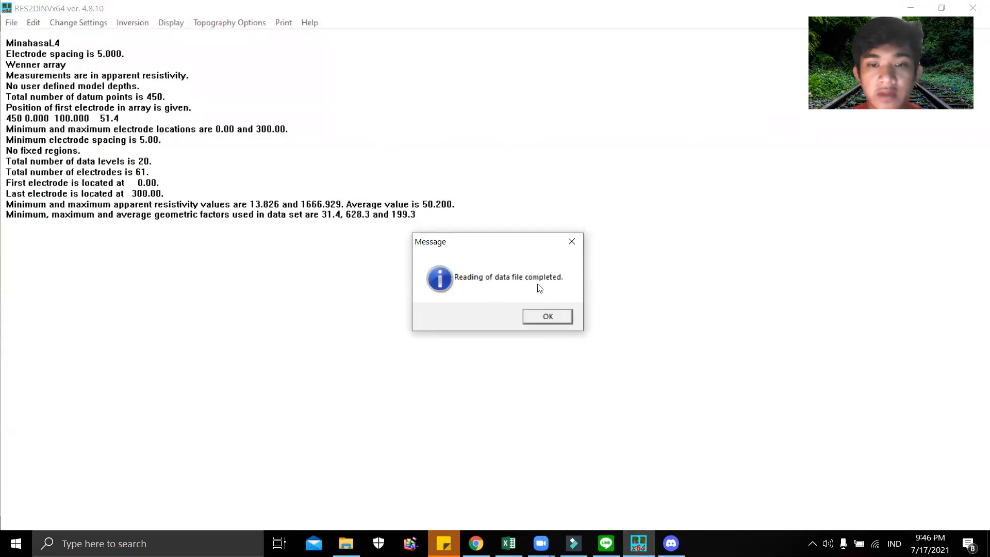
click(557, 312)
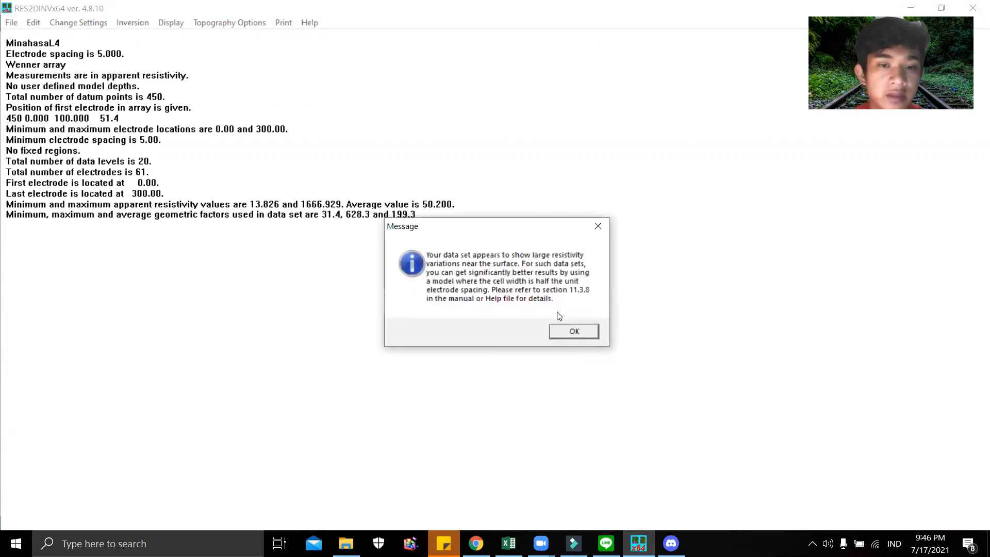
click(568, 331)
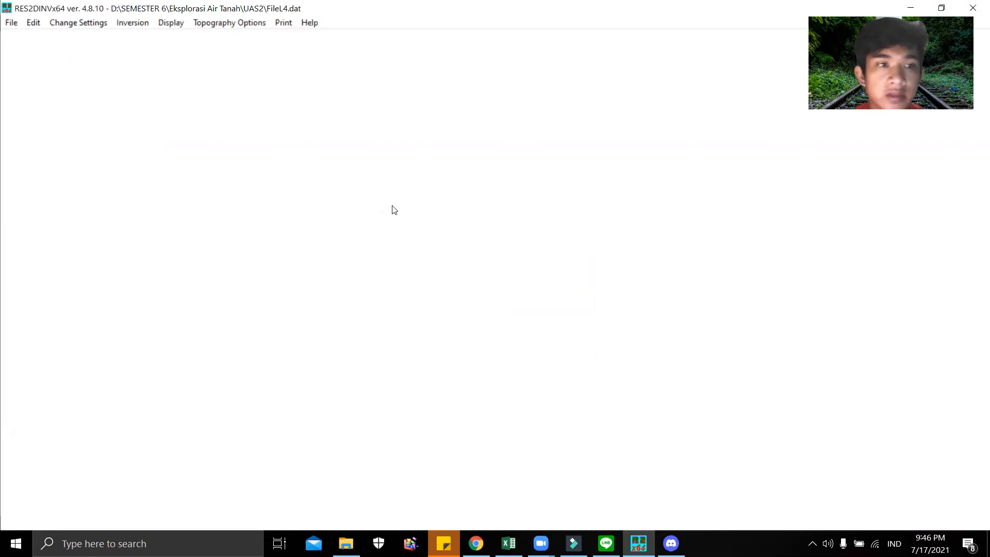
Step: Set the inversion to use apparent resistivity directly instead of its logarithm
click(136, 23)
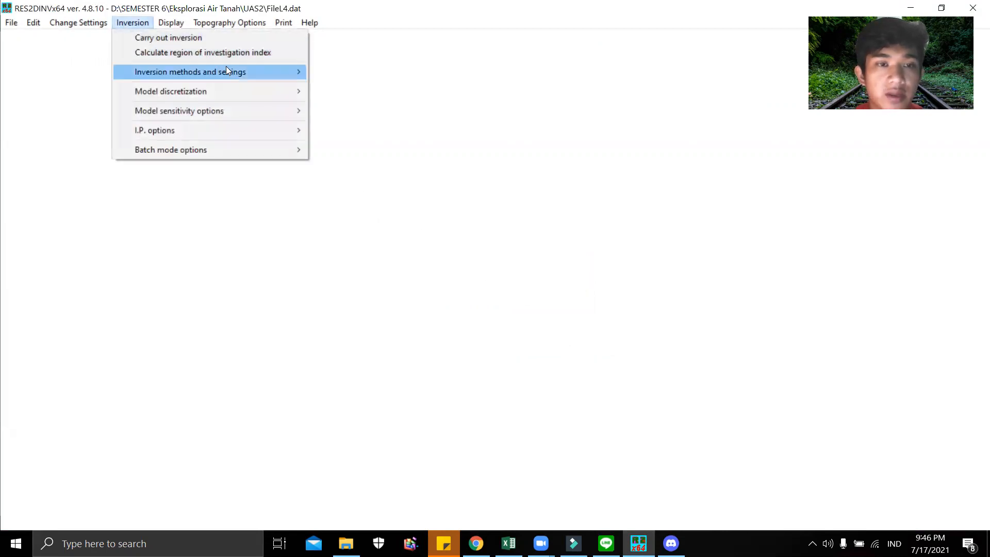
mouse_move(223, 69)
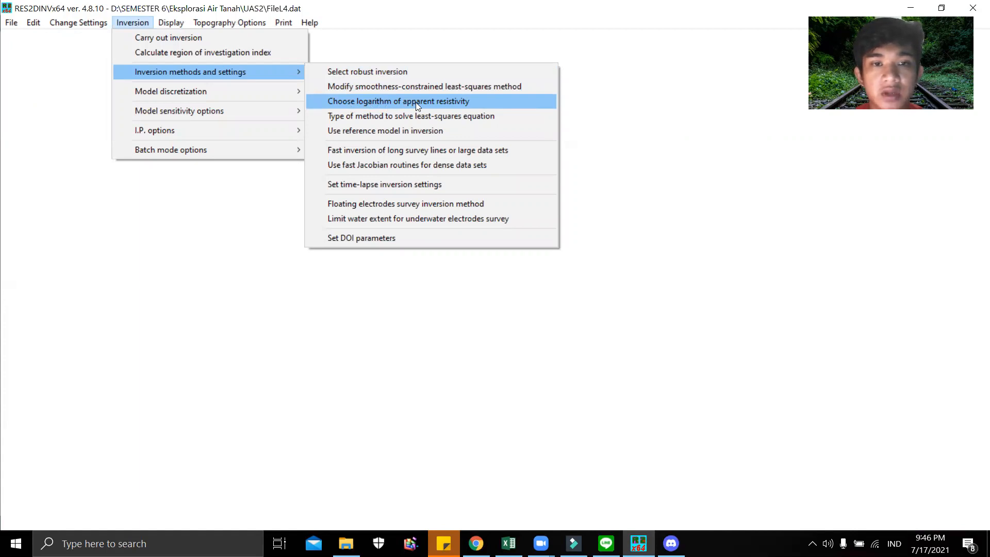
click(469, 102)
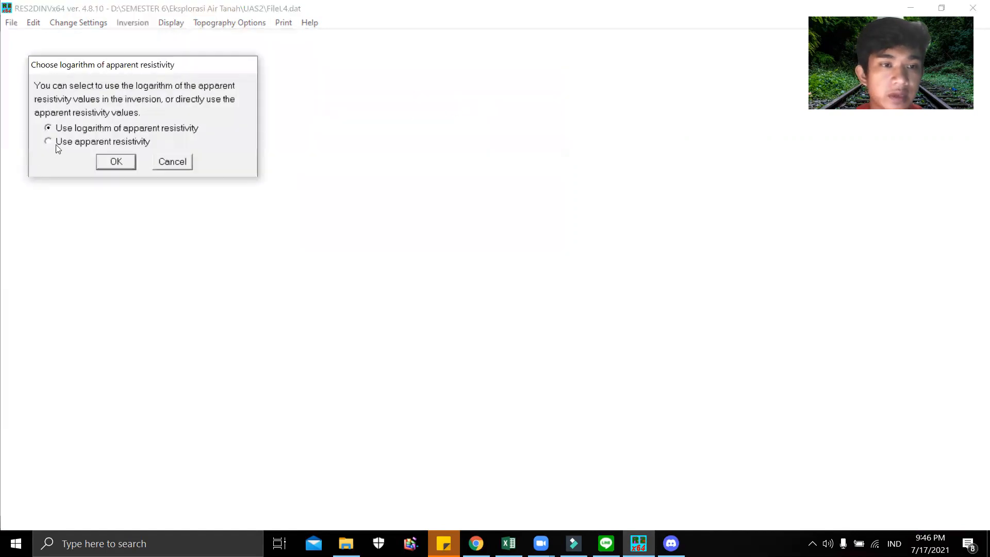
click(56, 141)
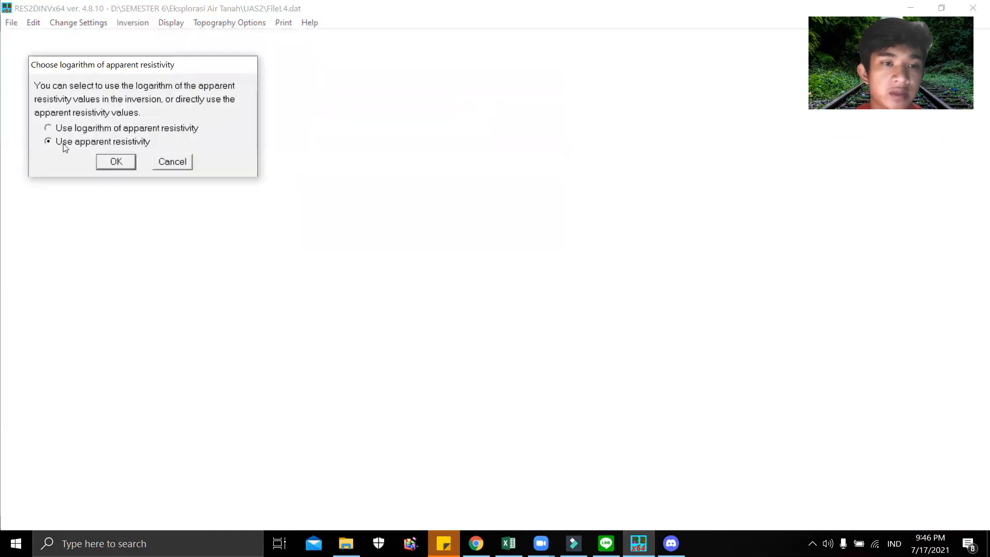
click(124, 163)
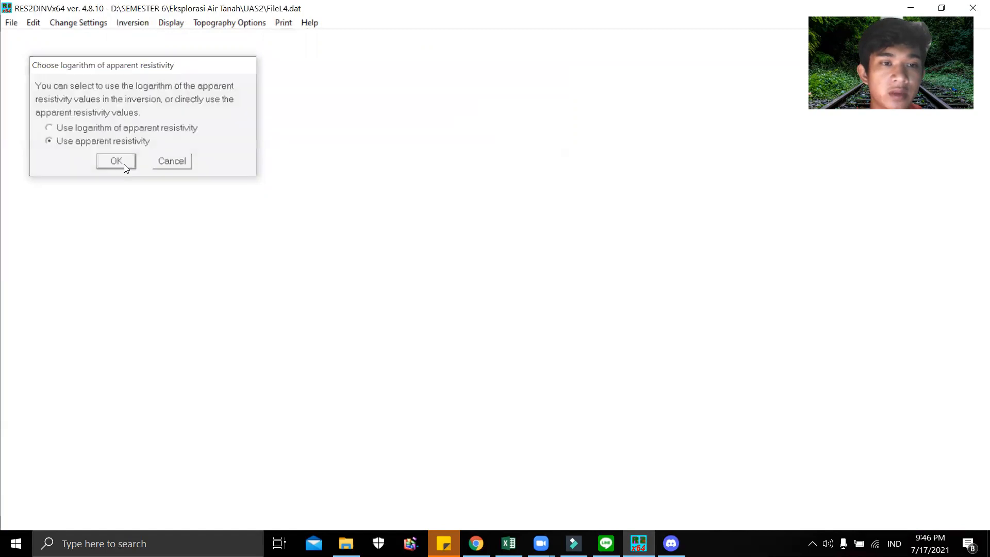
Step: Carry out the inversion of the line 4 data, saving the results as FileL4 in the UAS2 folder and replacing the existing file
click(131, 24)
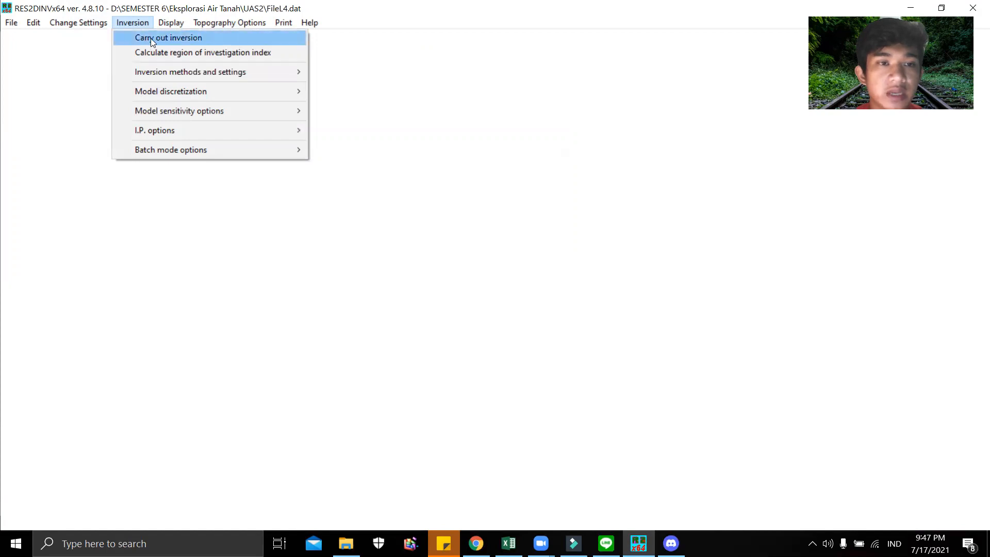
click(187, 38)
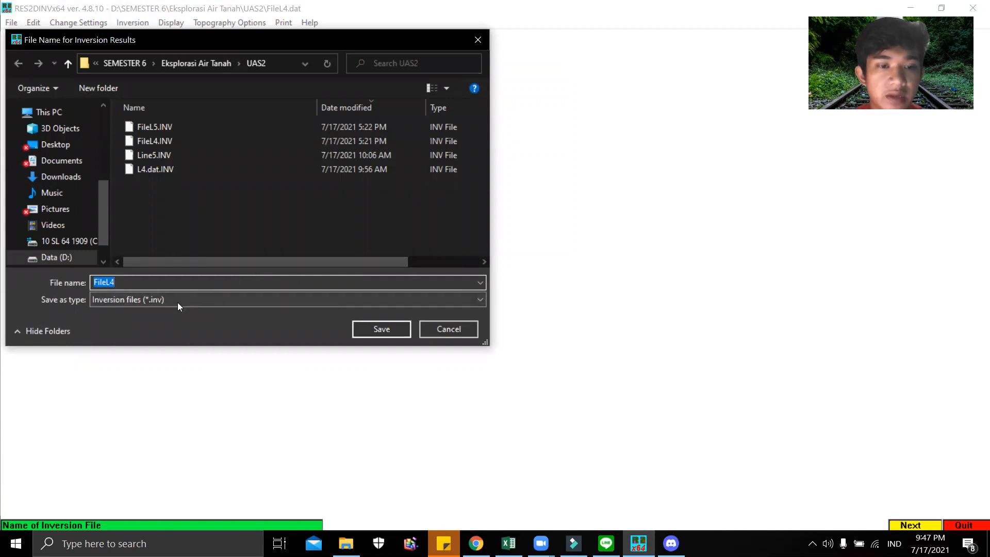
click(364, 332)
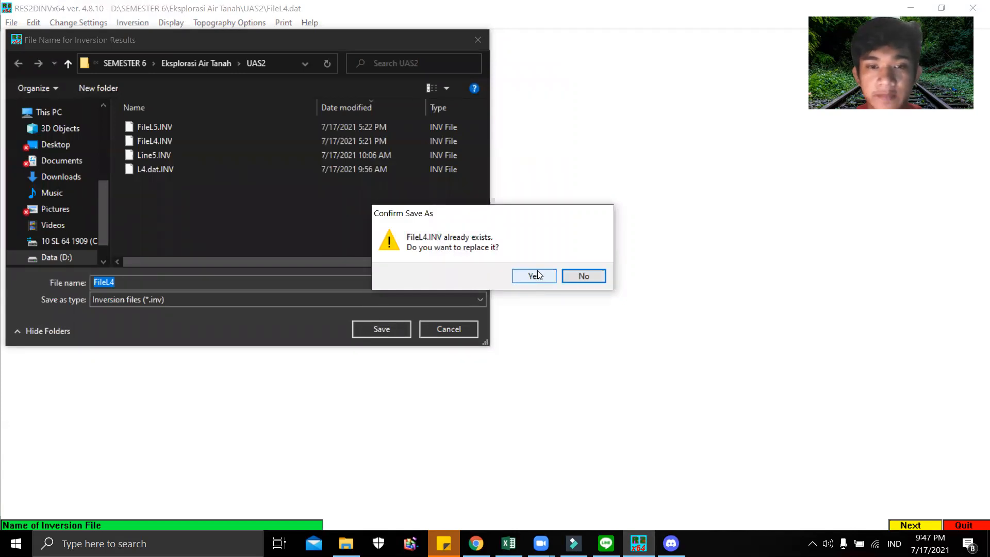
click(534, 276)
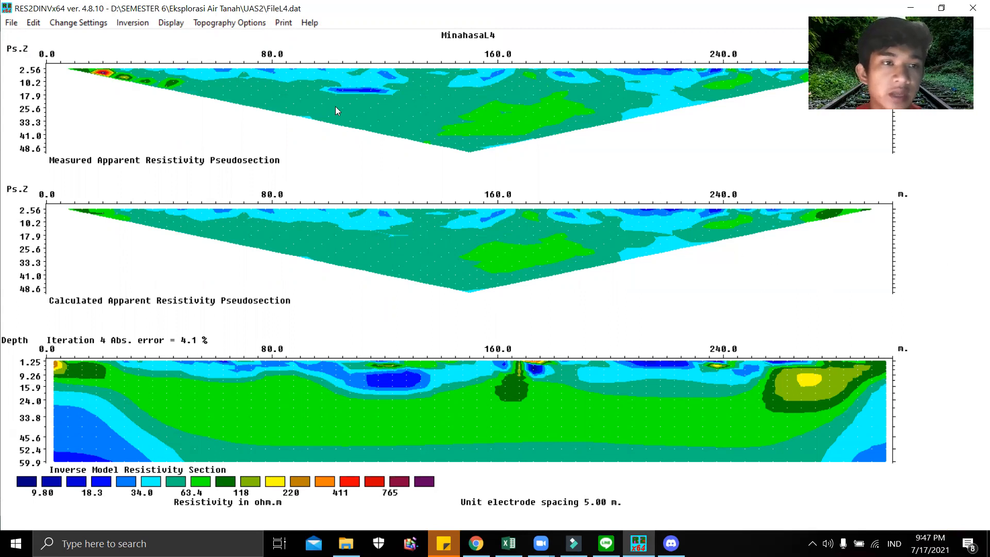
Step: Read the data file FileL5 from the UAS2 folder and acknowledge the messages
click(11, 24)
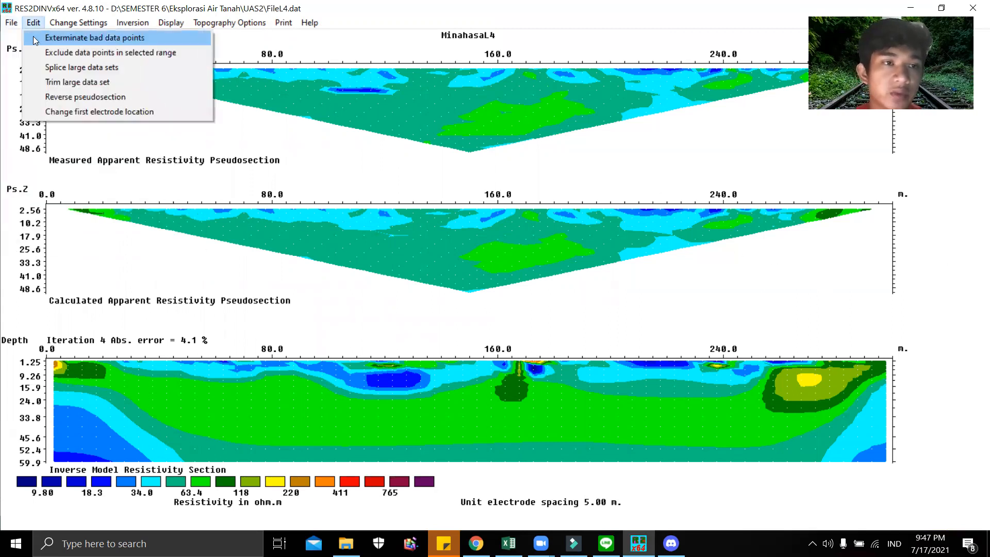
click(16, 37)
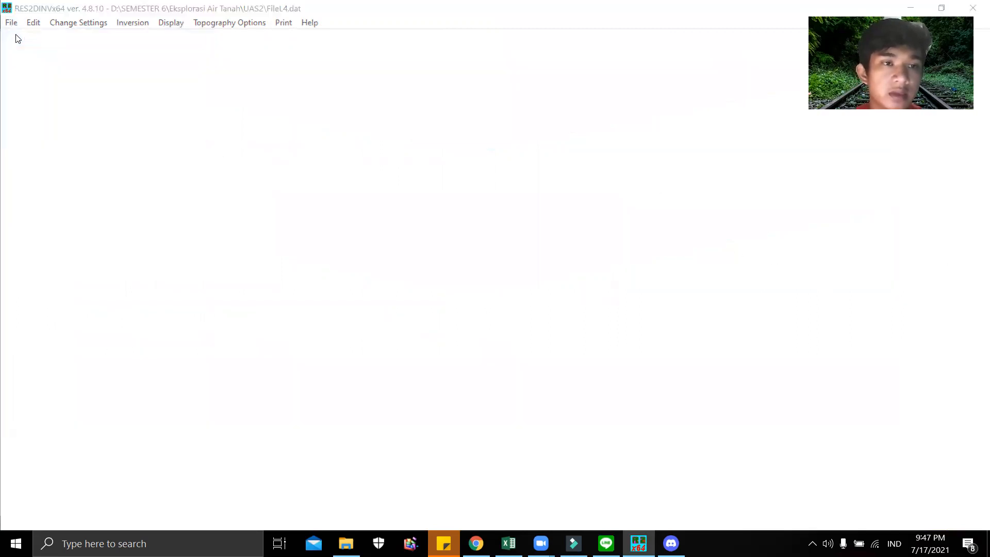
click(269, 129)
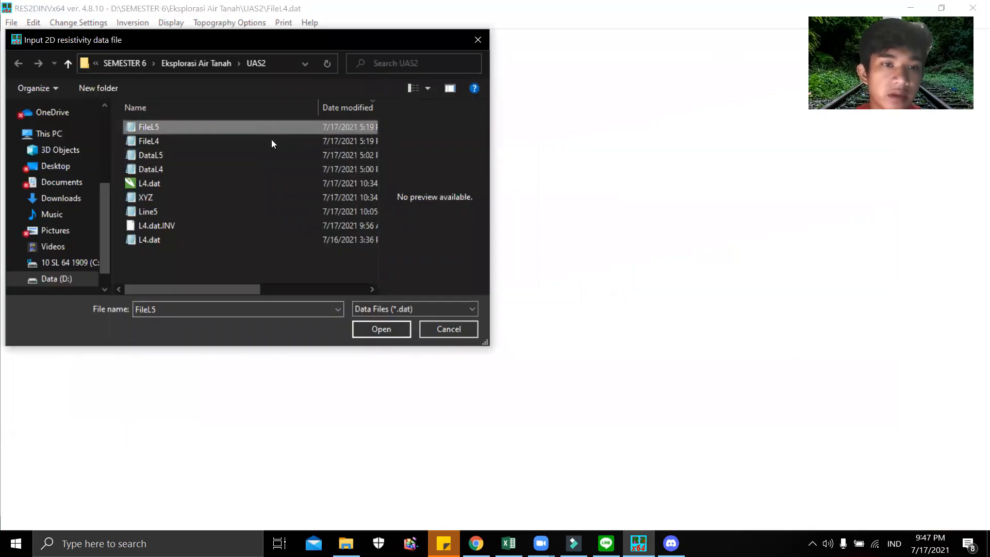
click(396, 332)
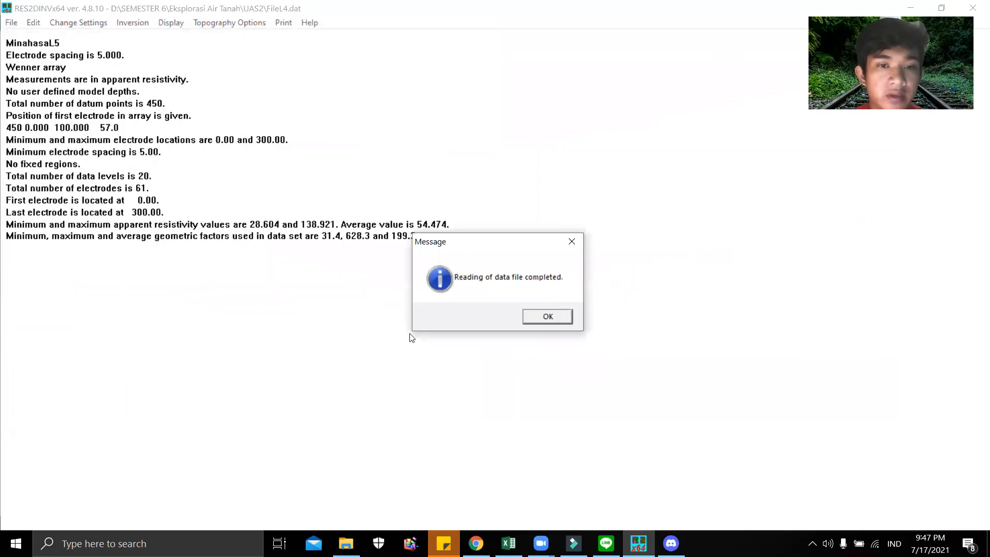
click(540, 320)
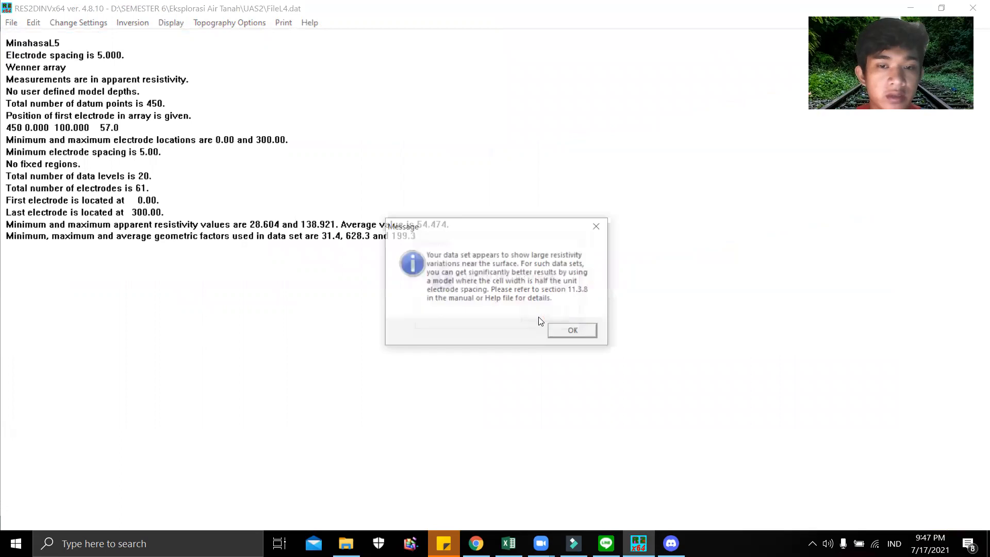
click(567, 331)
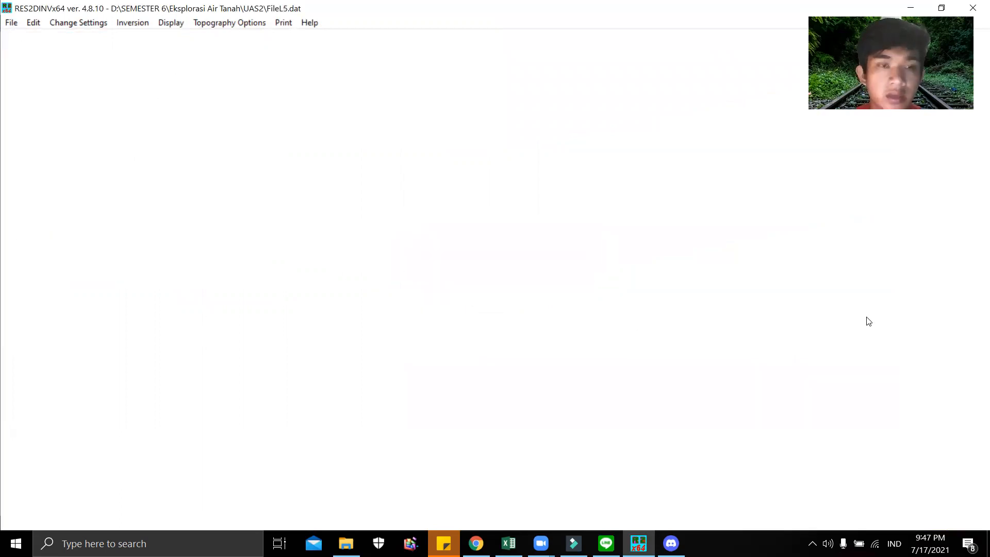
Step: Set the line 5 inversion to use apparent resistivity directly instead of its logarithm
click(133, 24)
mouse_move(167, 68)
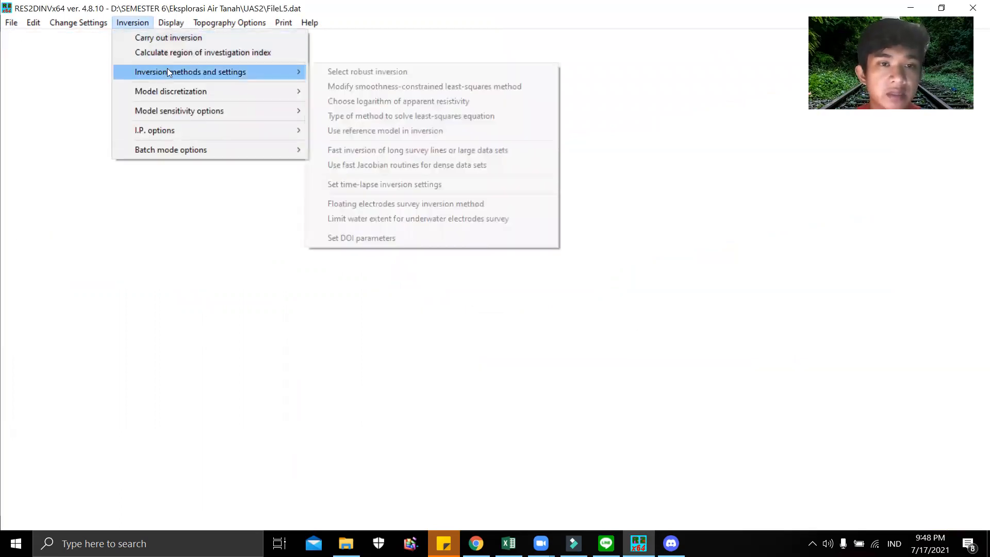
click(359, 103)
click(106, 144)
click(114, 163)
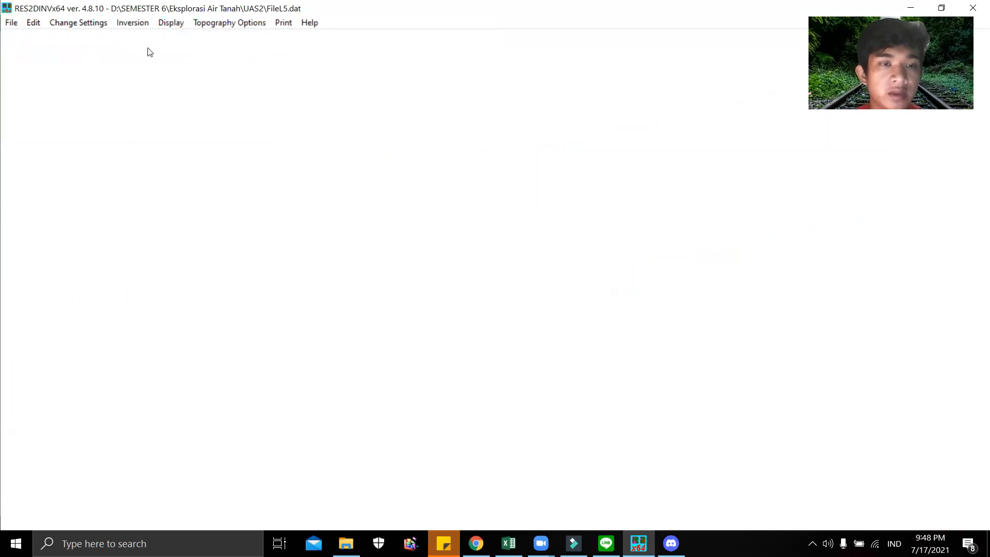
Step: Carry out the inversion of the line 5 data, saving the results as FileL5 in the UAS2 folder and replacing the existing file
click(131, 24)
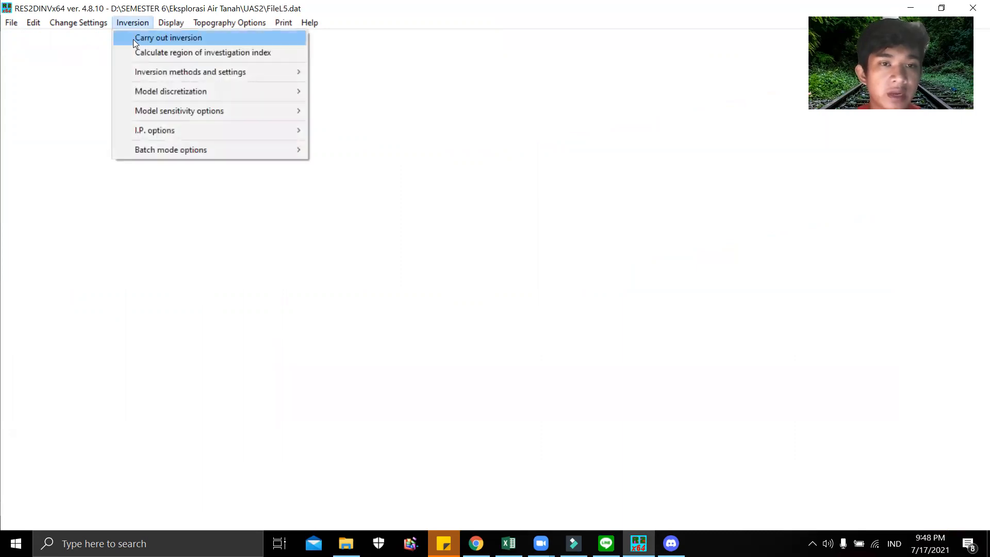
click(134, 39)
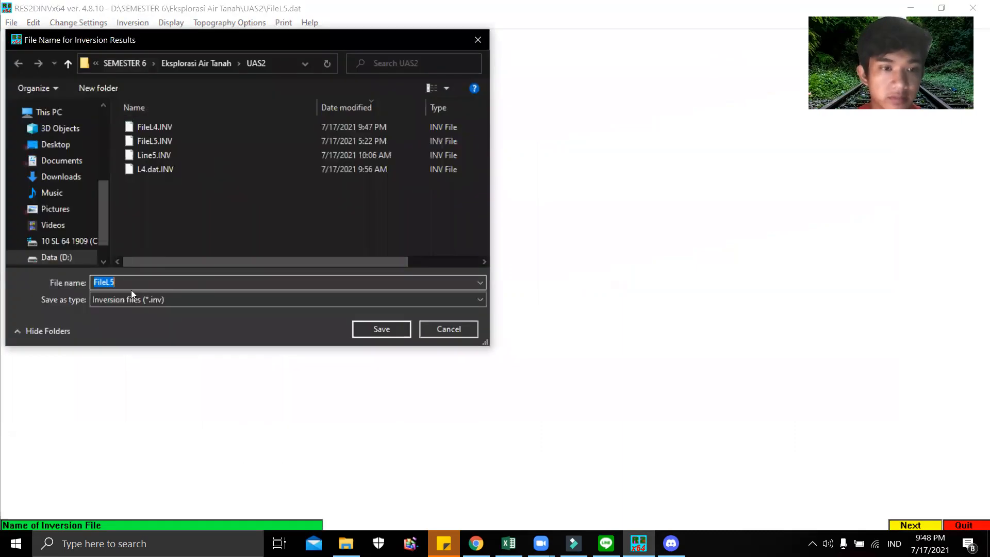
click(387, 332)
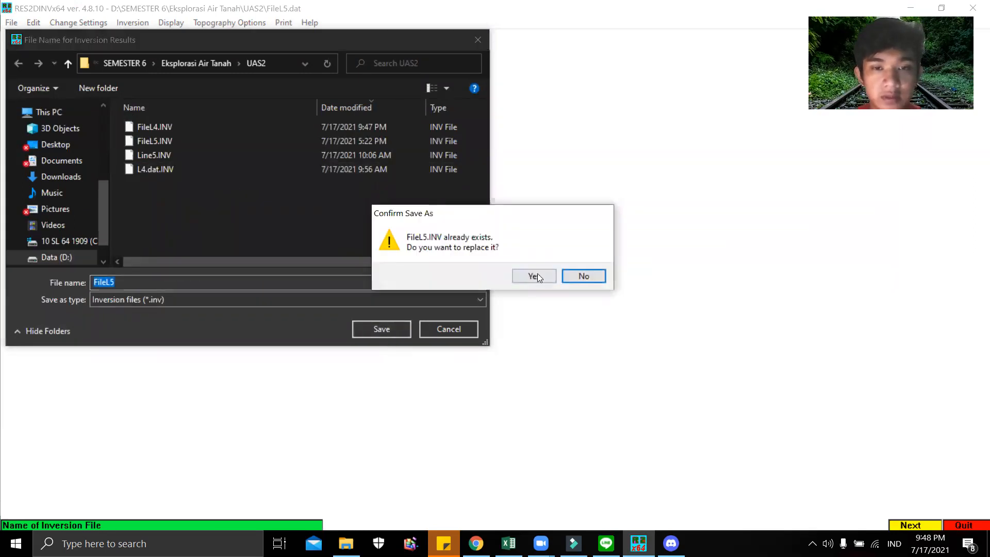
click(535, 276)
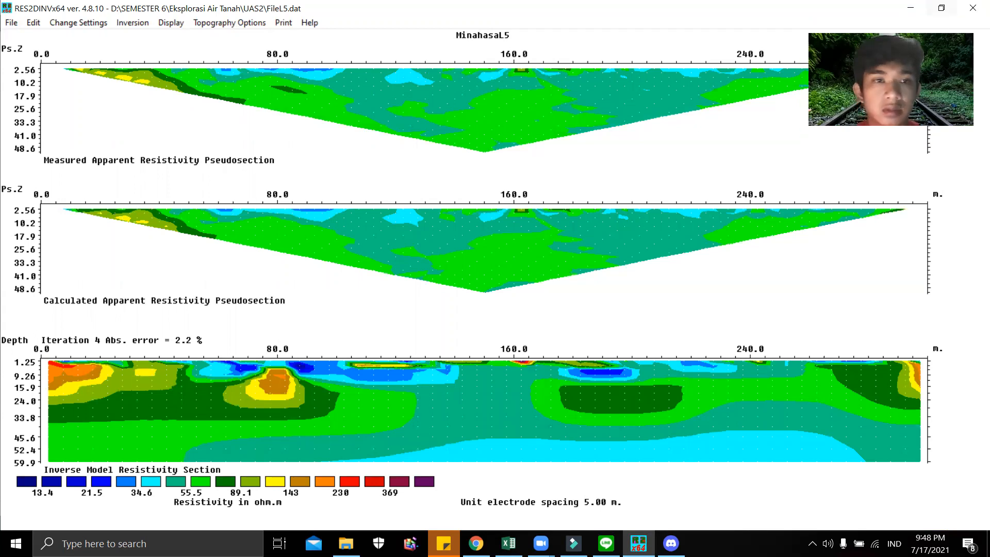
Step: Open the display window for inversion results and read FileL4.INV from the UAS2 folder
click(171, 26)
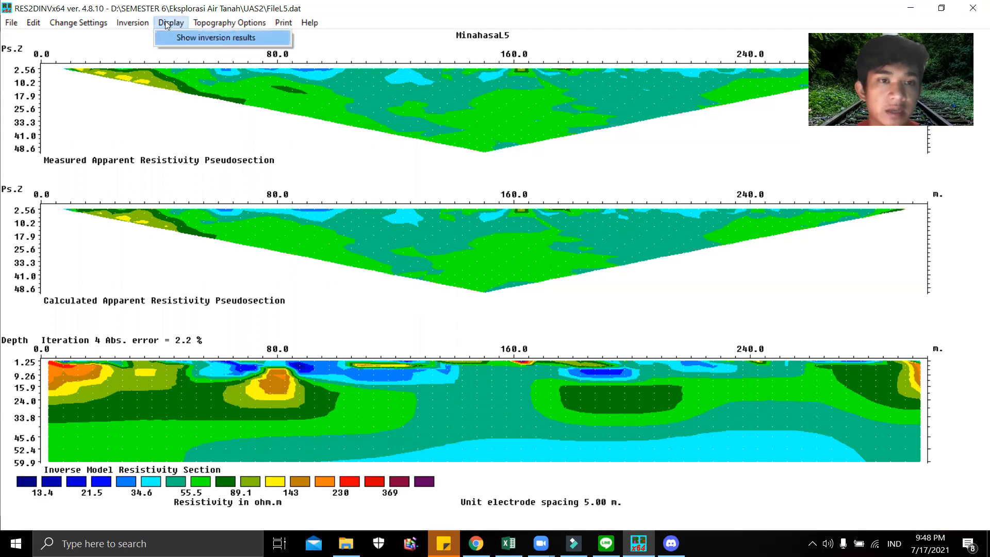
click(223, 38)
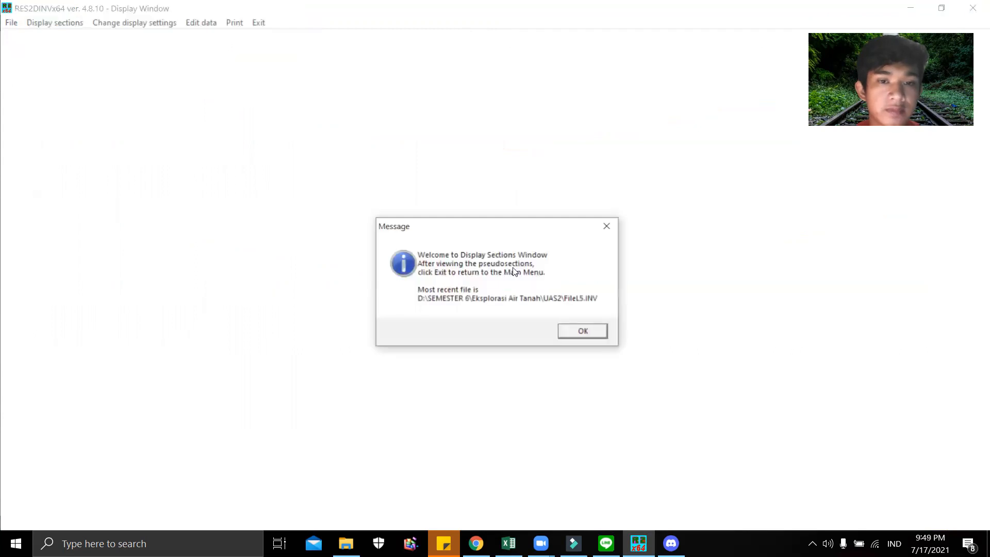
click(586, 334)
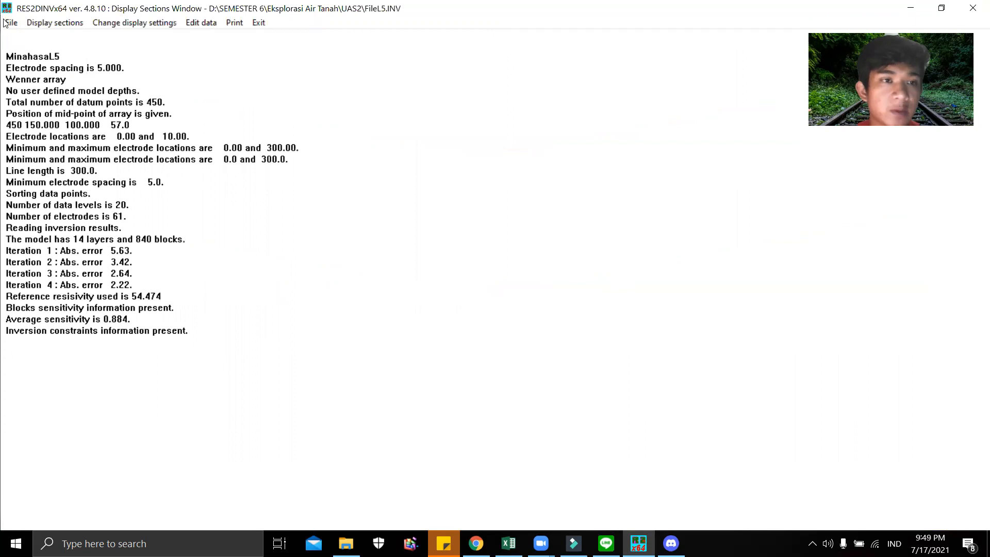
click(5, 23)
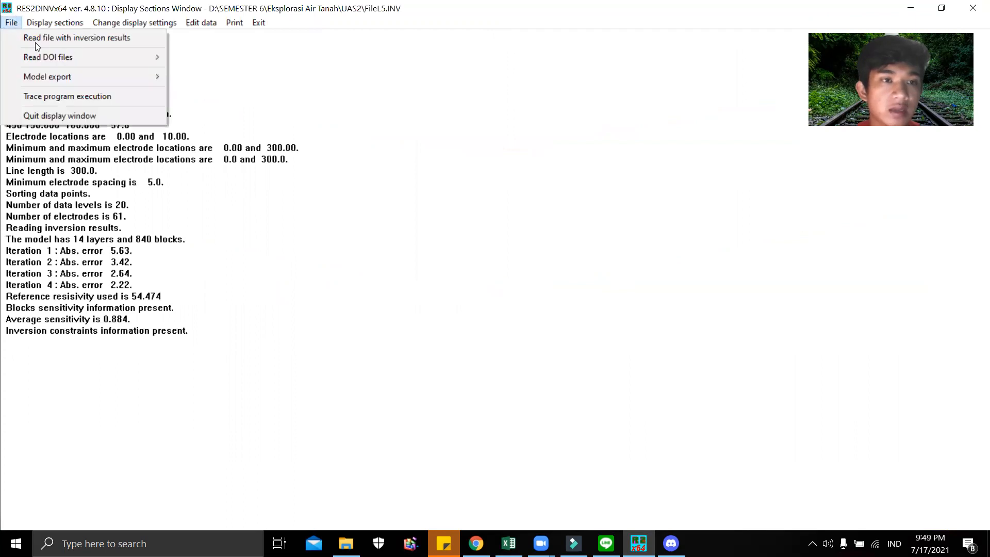
click(71, 39)
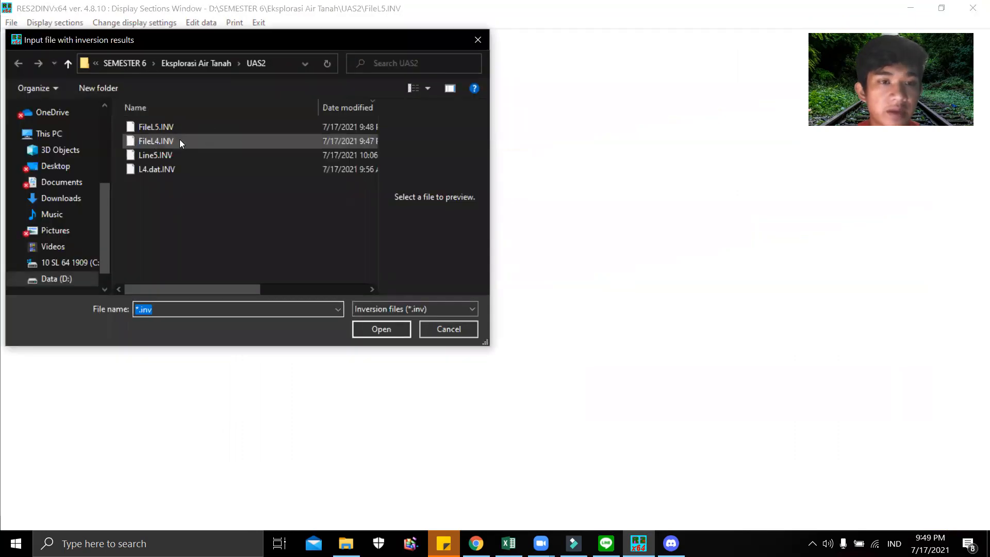
click(156, 141)
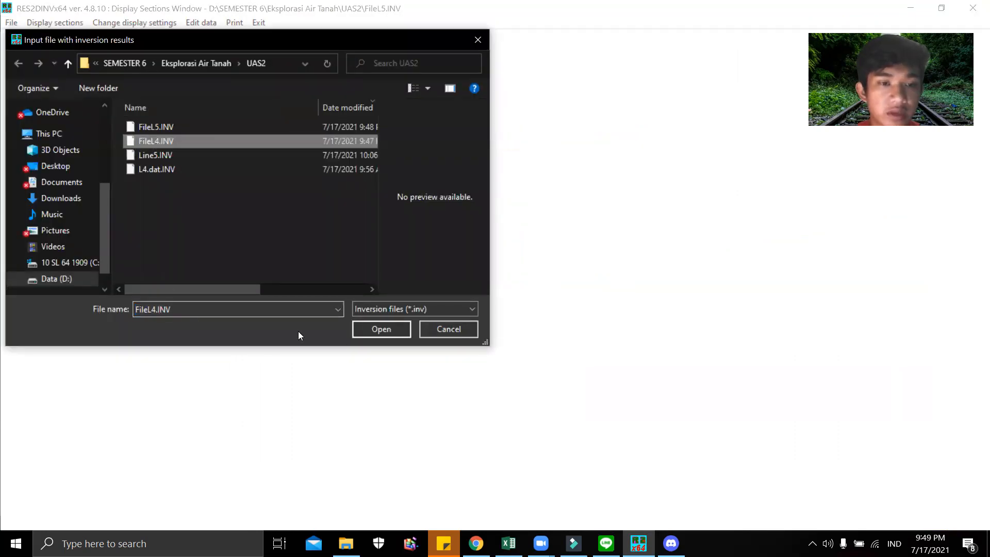
click(371, 332)
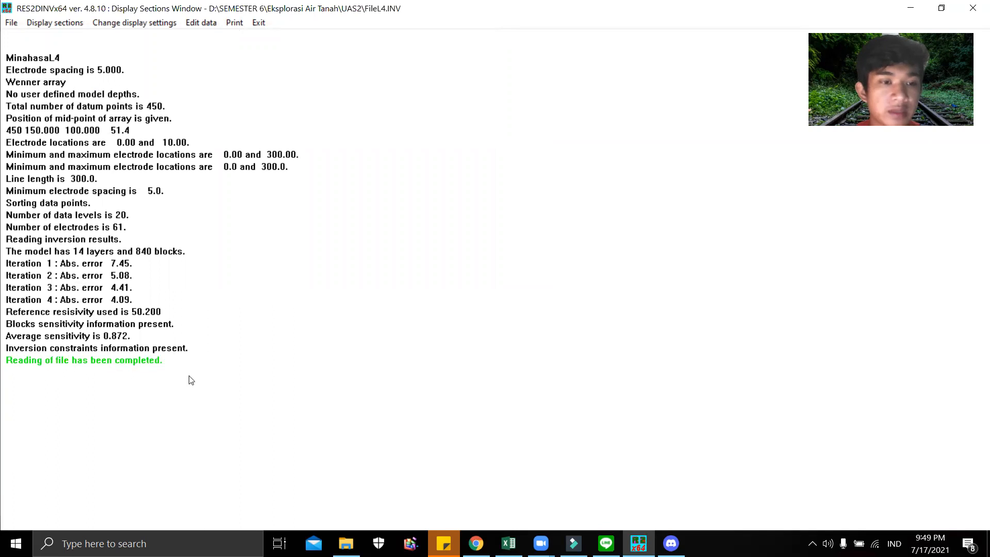
Step: Export the line 4 model at iteration 4 in XYZ format as FileL4, replacing the existing file and using negative depth values
click(7, 25)
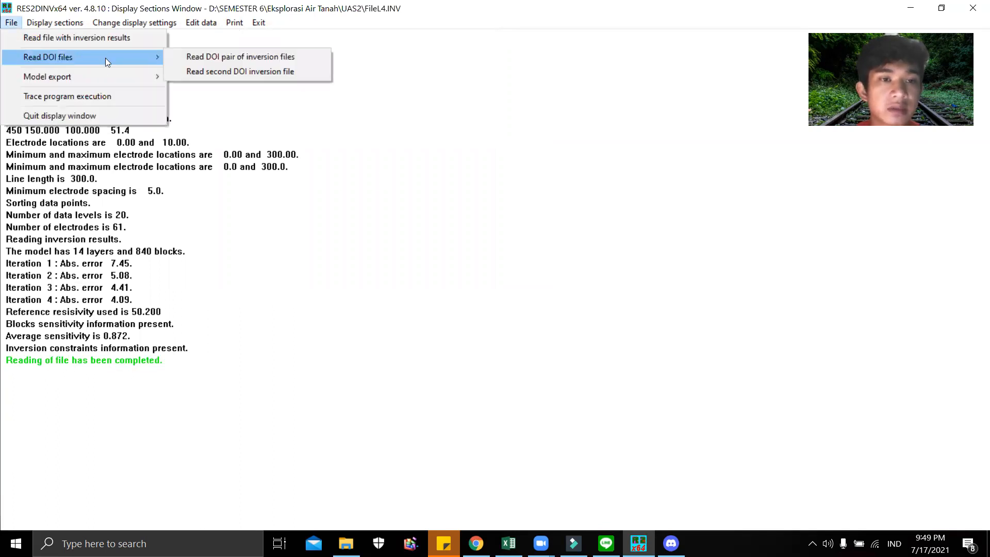
mouse_move(175, 77)
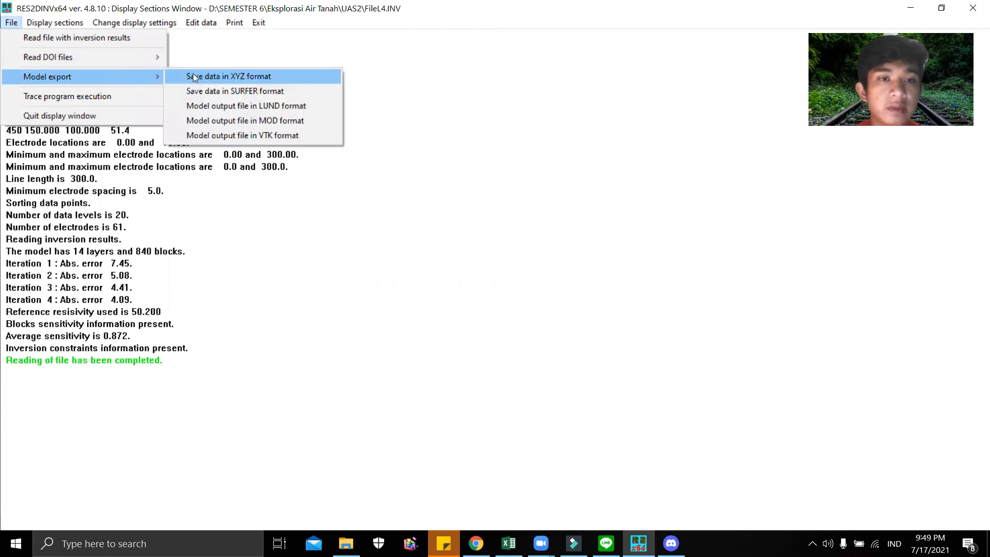
click(284, 79)
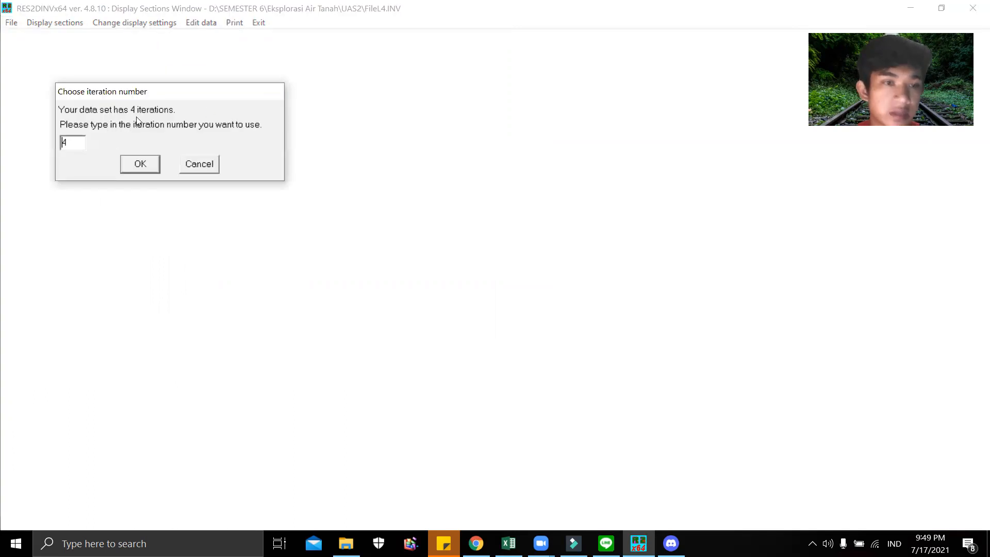
click(139, 164)
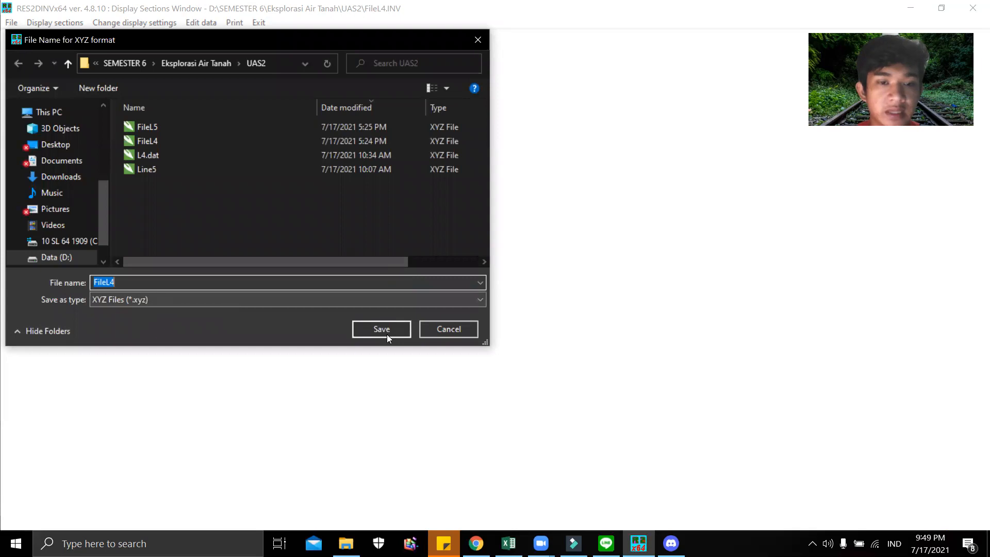
click(387, 334)
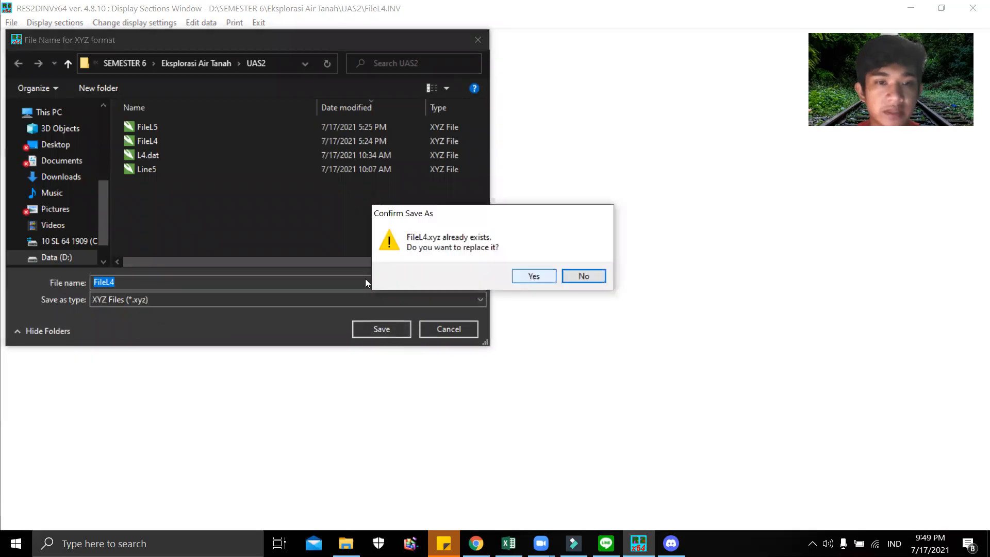
click(531, 272)
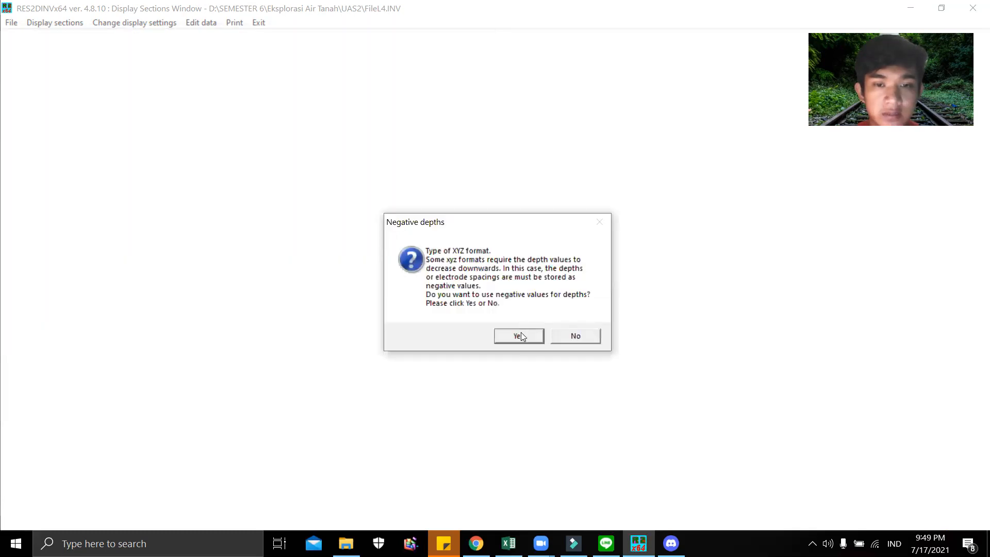
click(525, 335)
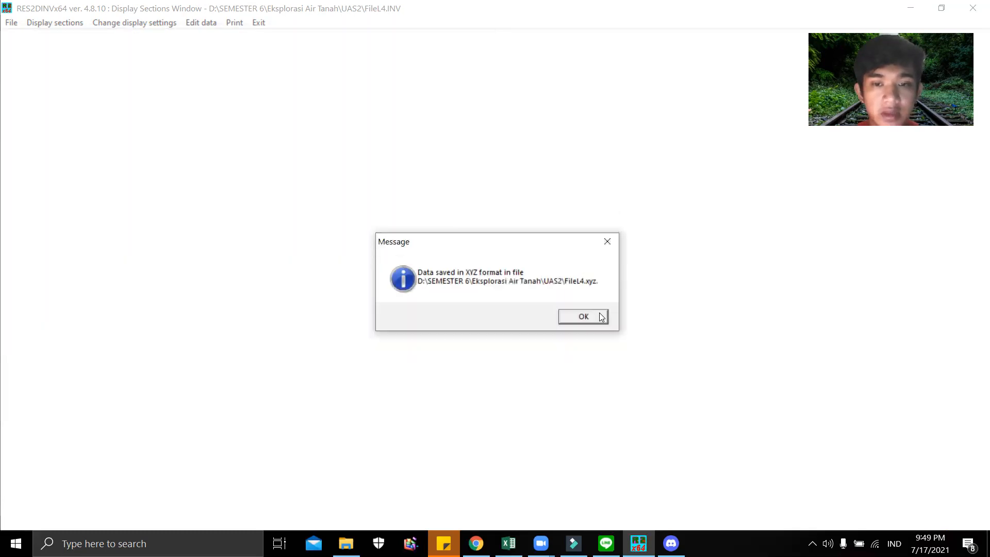
key(Return)
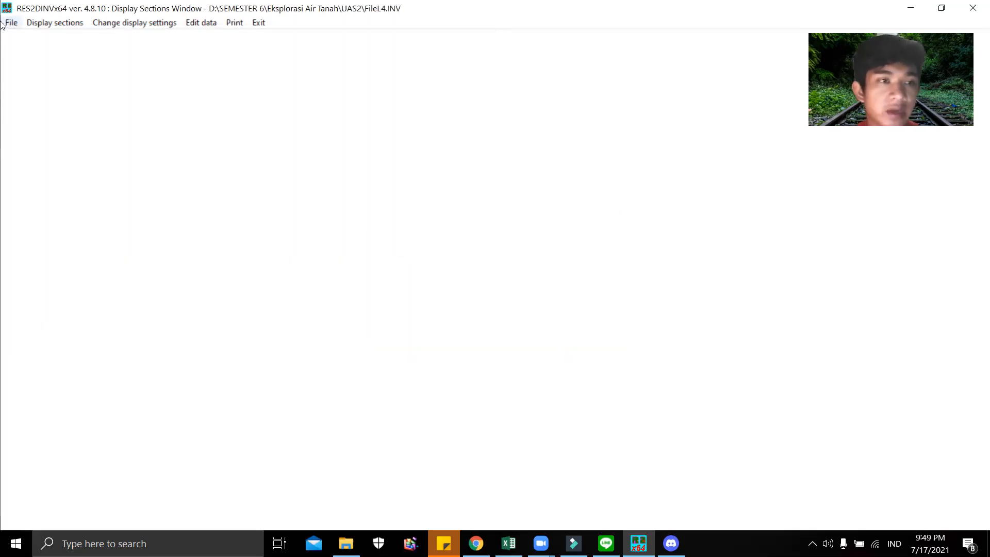
Step: Read the line 5 inversion results file FileL5.INV from the UAS2 folder
click(4, 23)
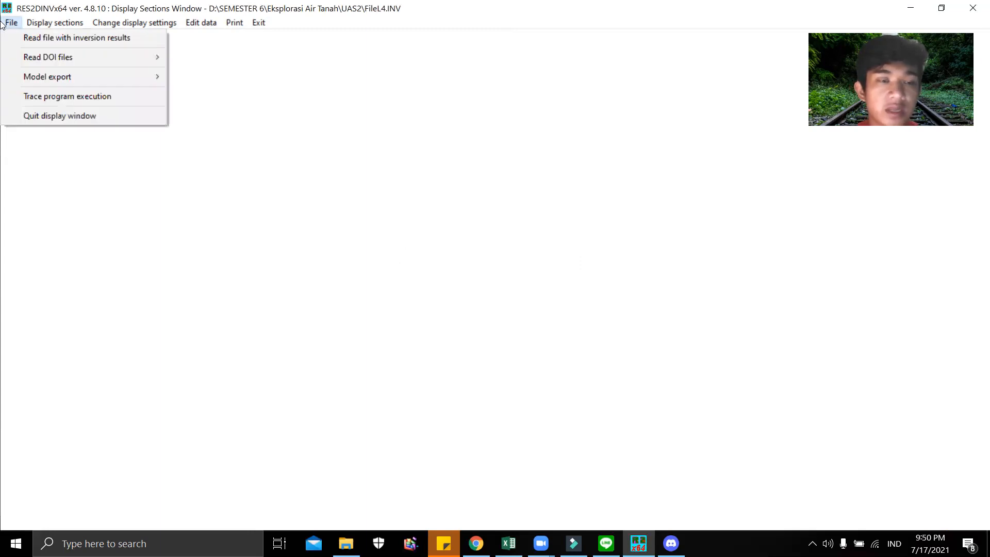
click(39, 36)
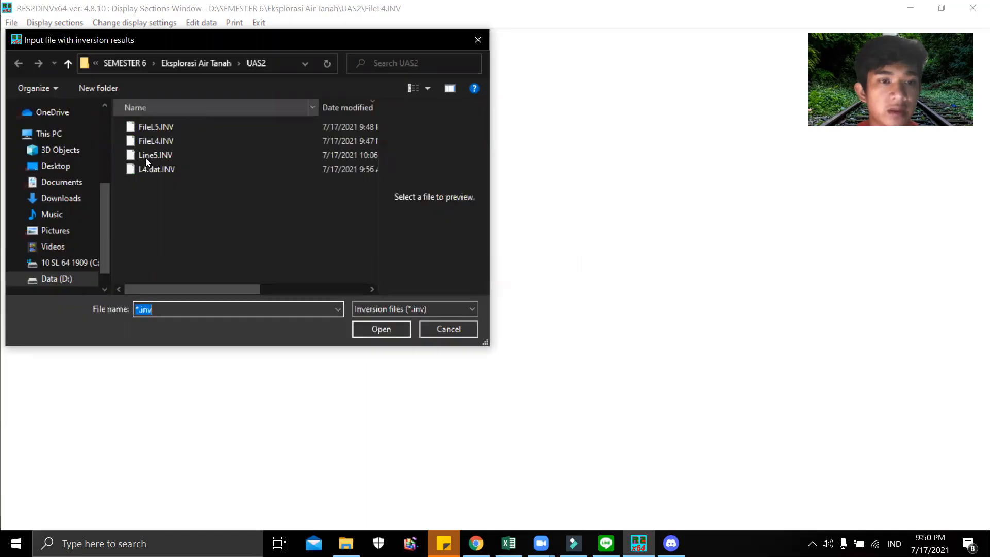
click(181, 125)
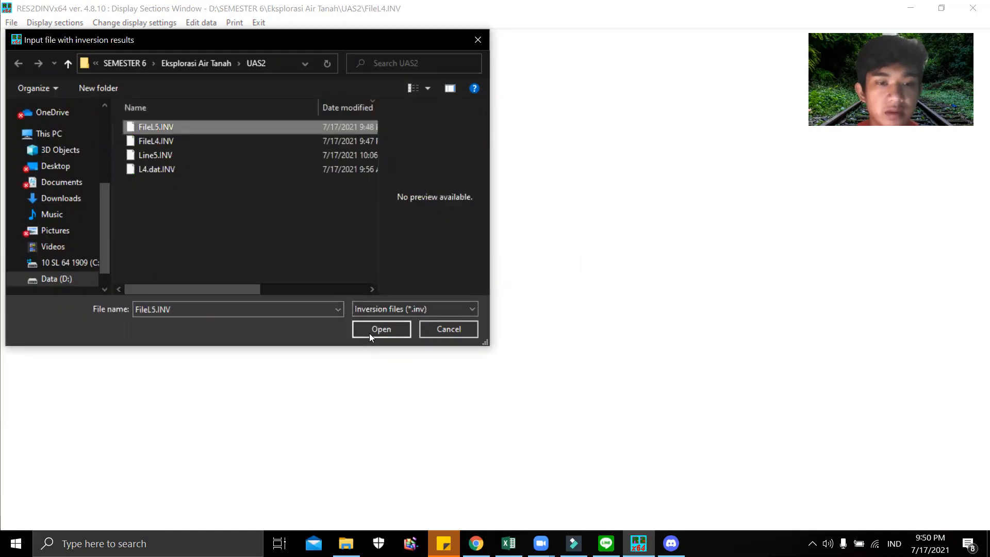
click(377, 330)
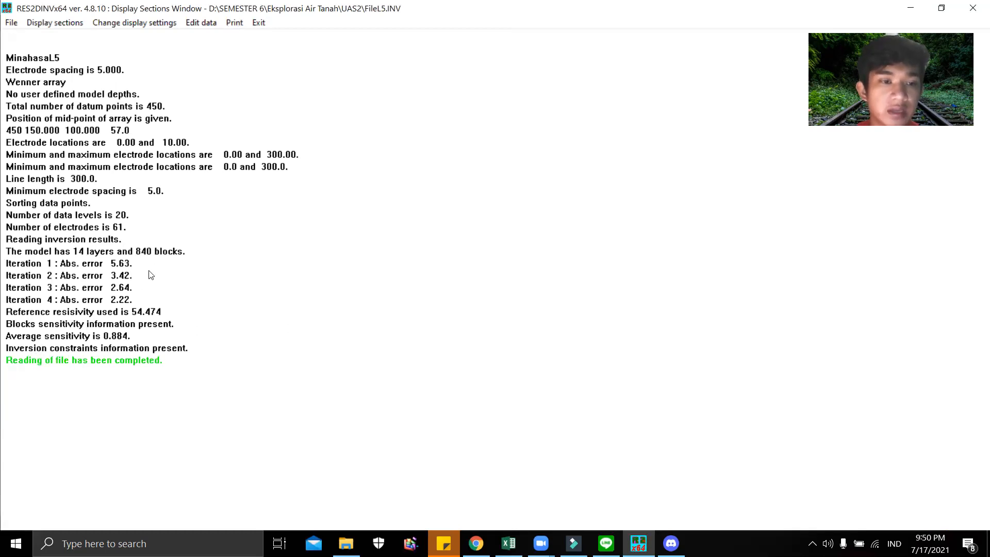
Step: Export the line 5 model at iteration 4 in XYZ format as FileL5, replacing the existing file and using negative depth values
click(11, 23)
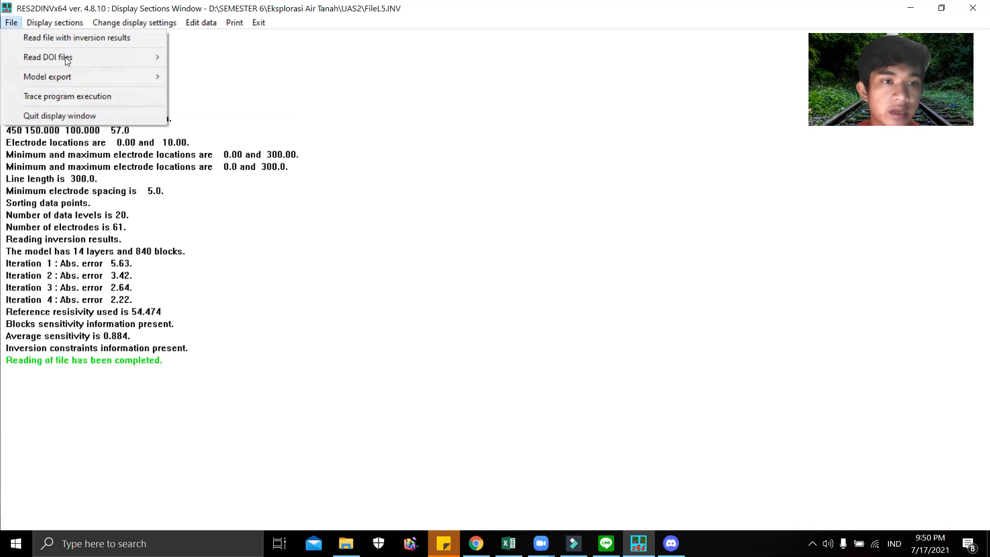
mouse_move(121, 78)
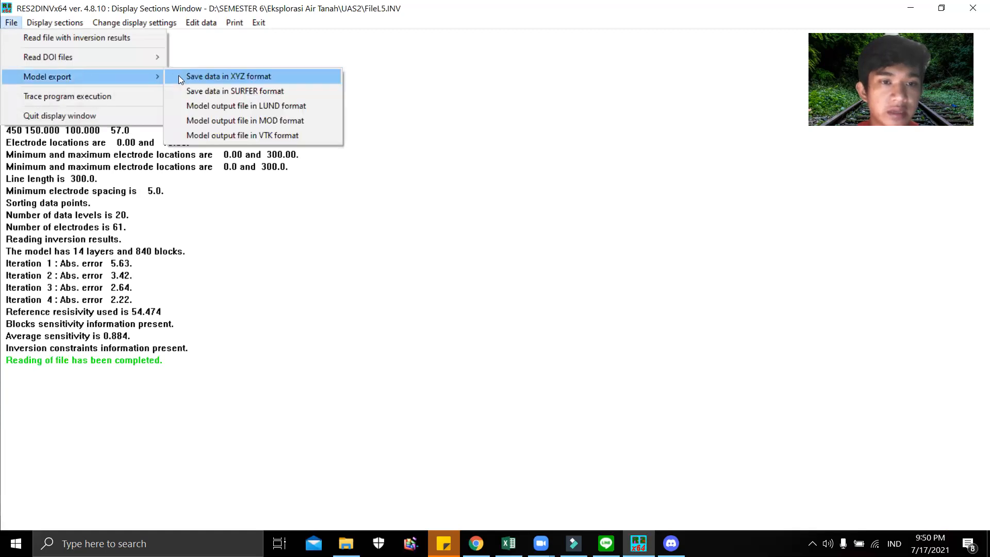
click(179, 78)
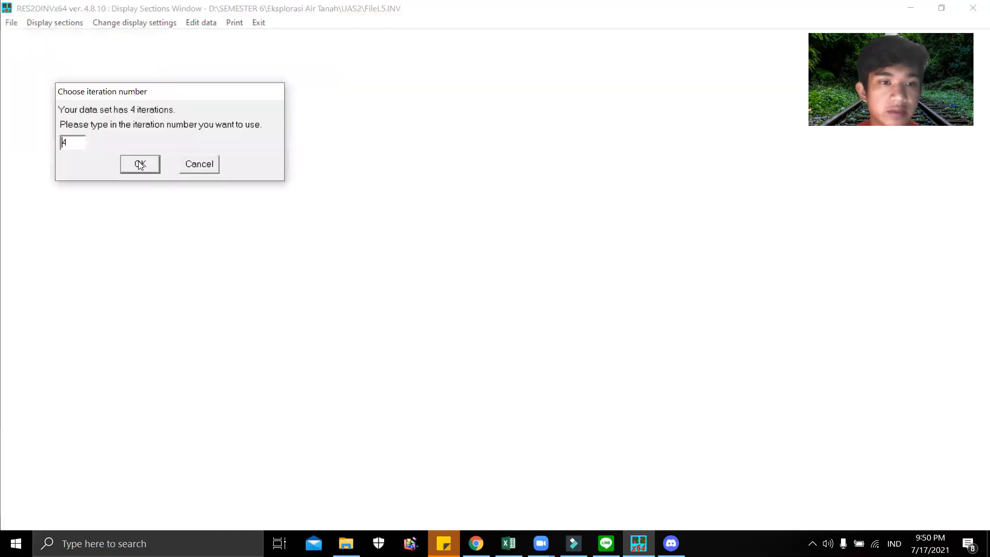
click(138, 163)
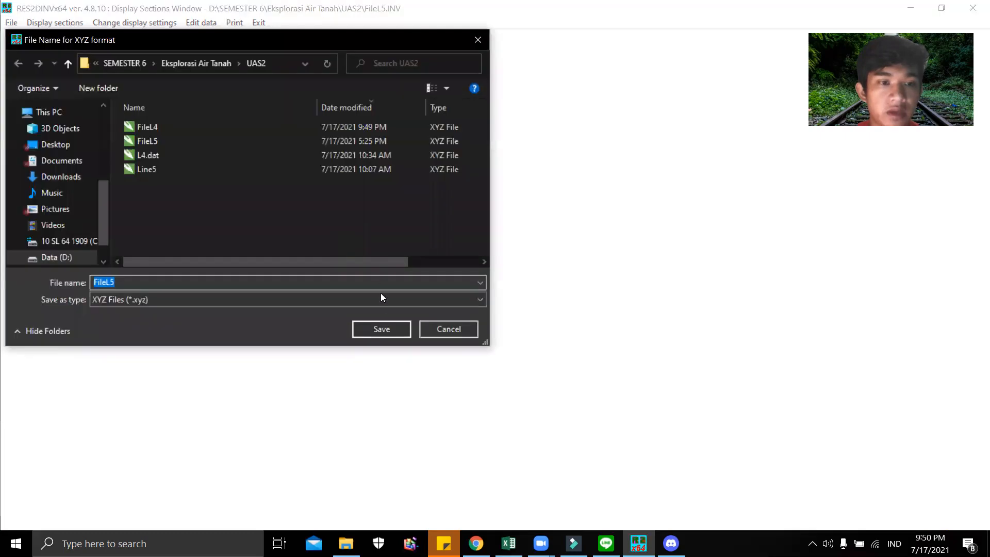
click(389, 331)
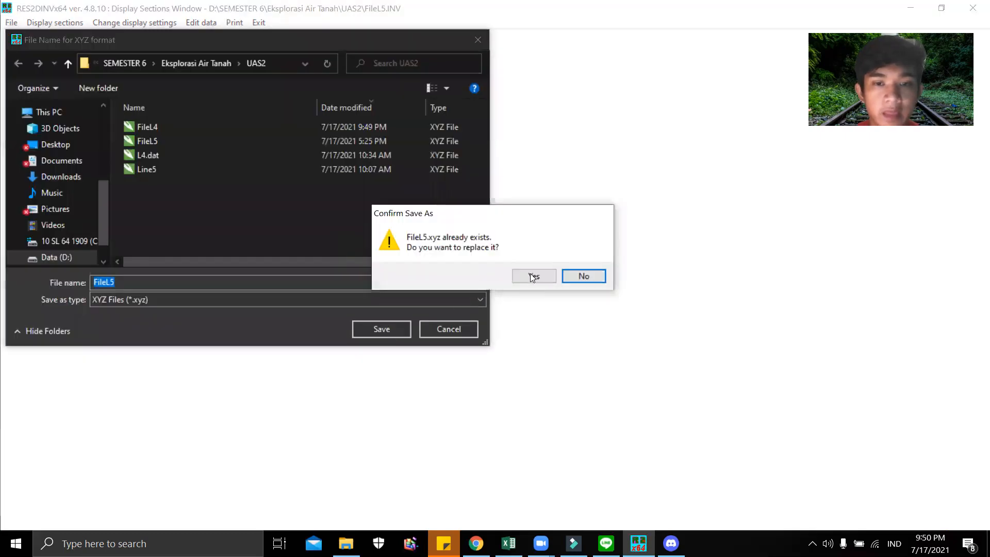
click(533, 277)
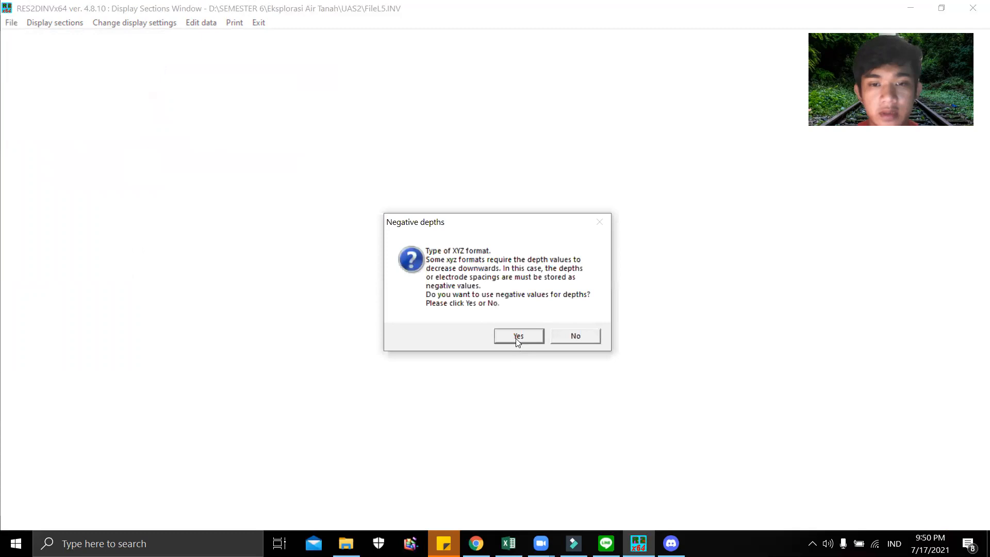
click(534, 336)
click(561, 316)
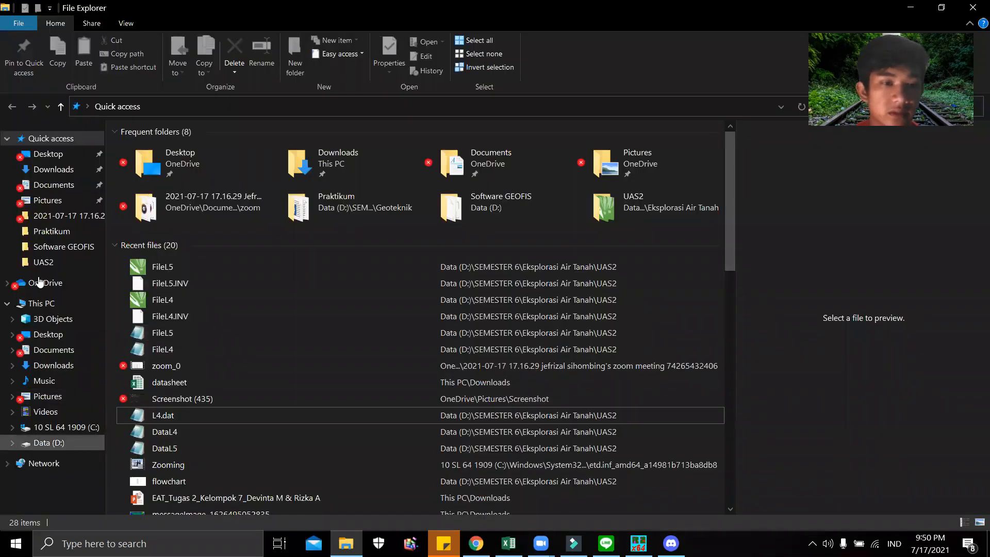
Step: Switch to File Explorer and open the UAS2 folder containing the exported XYZ files
click(59, 263)
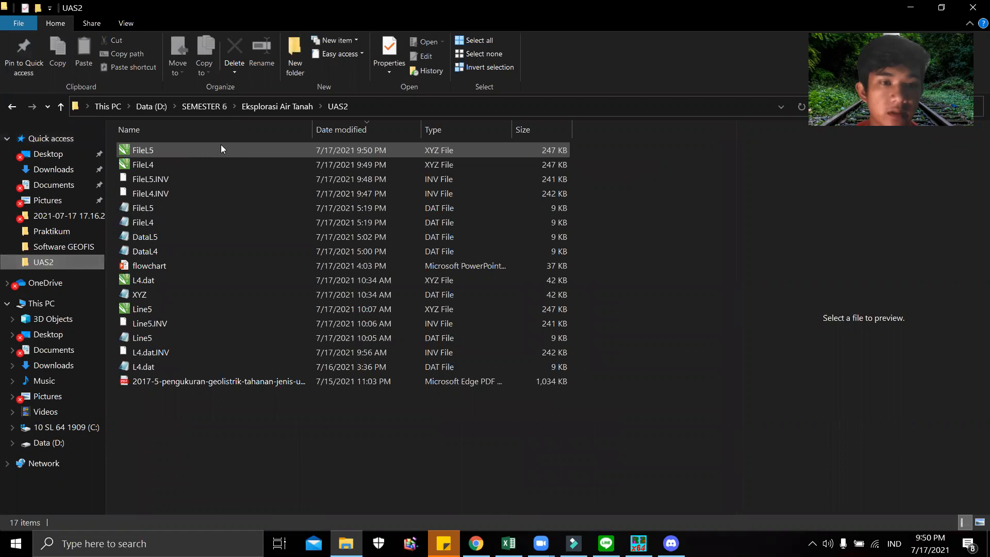